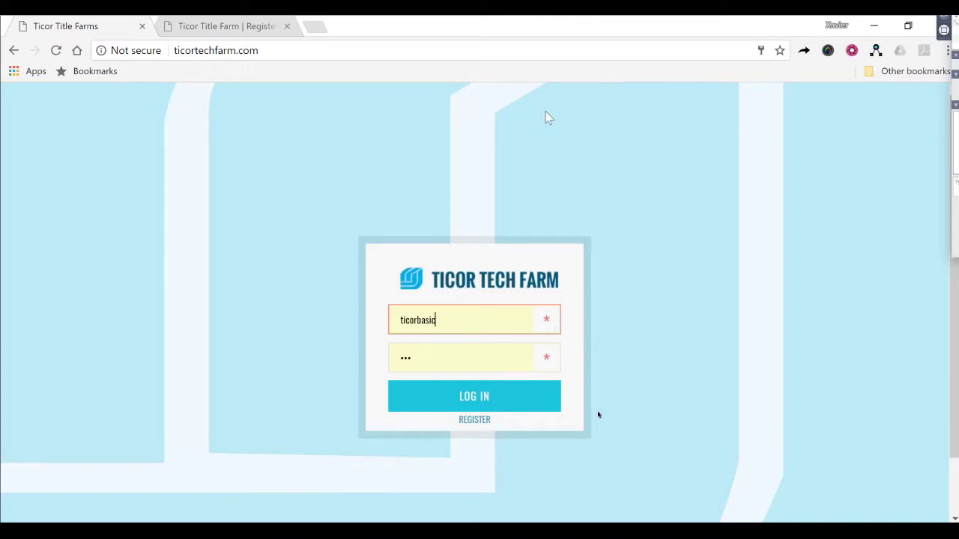
Log in with the prefilled account credentials and review the statistics charts of the Sample2 farm
left_click(464, 405)
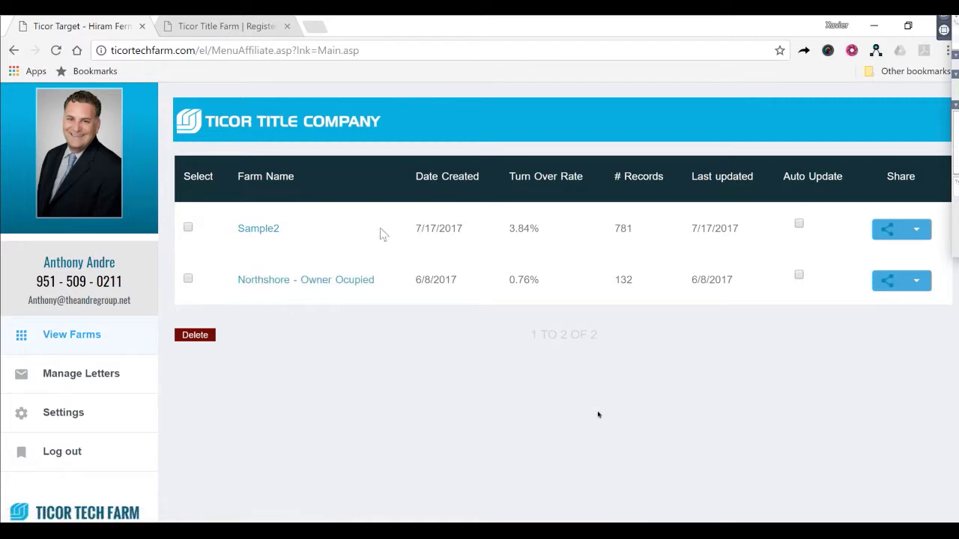
left_click(290, 235)
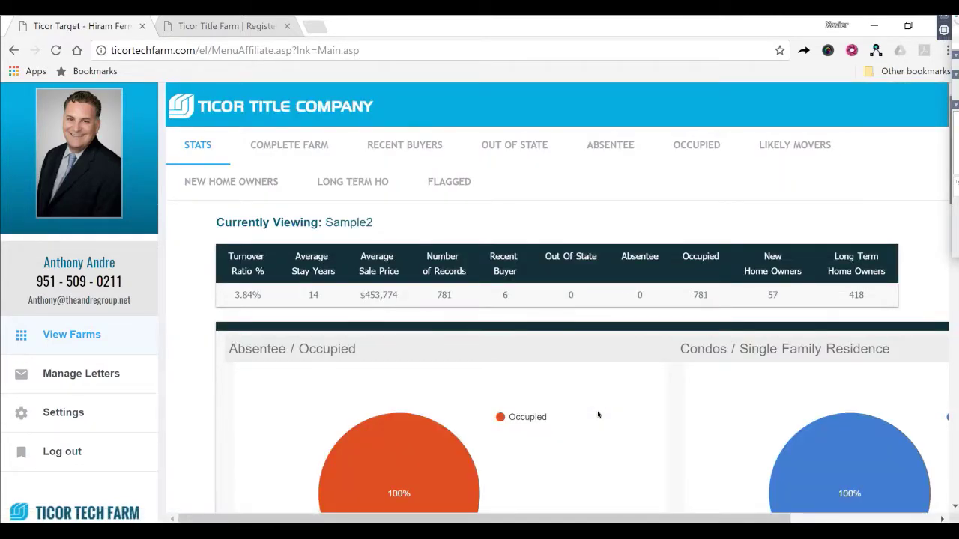
scroll(598, 415, "down", 4)
scroll(598, 414, "down", 10)
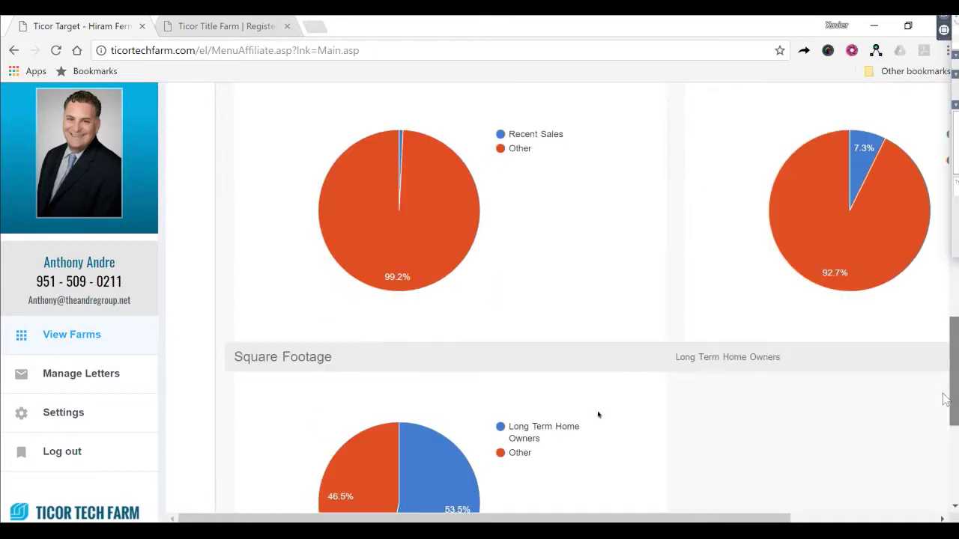
scroll(598, 414, "up", 3)
scroll(933, 262, "up", 10)
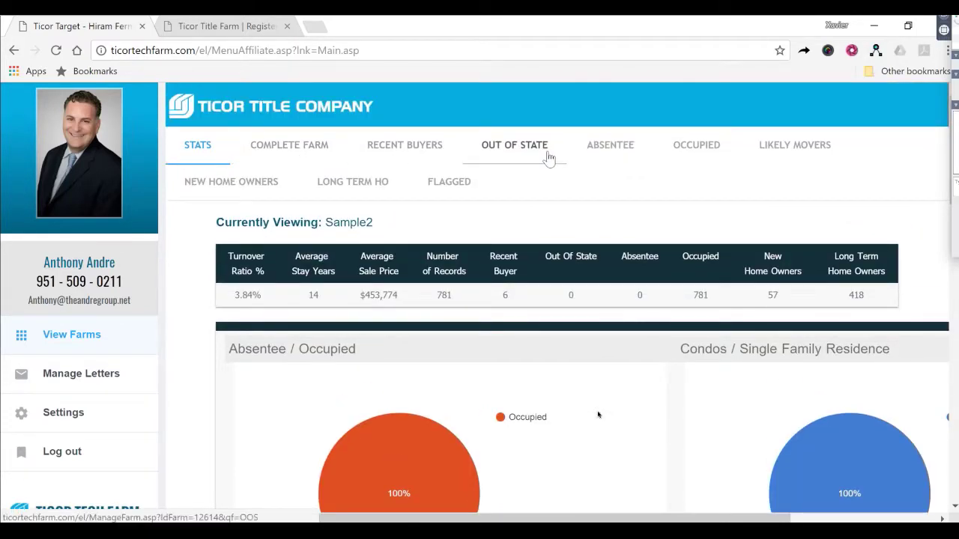
Examine the complete farm list of Sample2 and its share options, and dismiss the calendar reminder
left_click(294, 147)
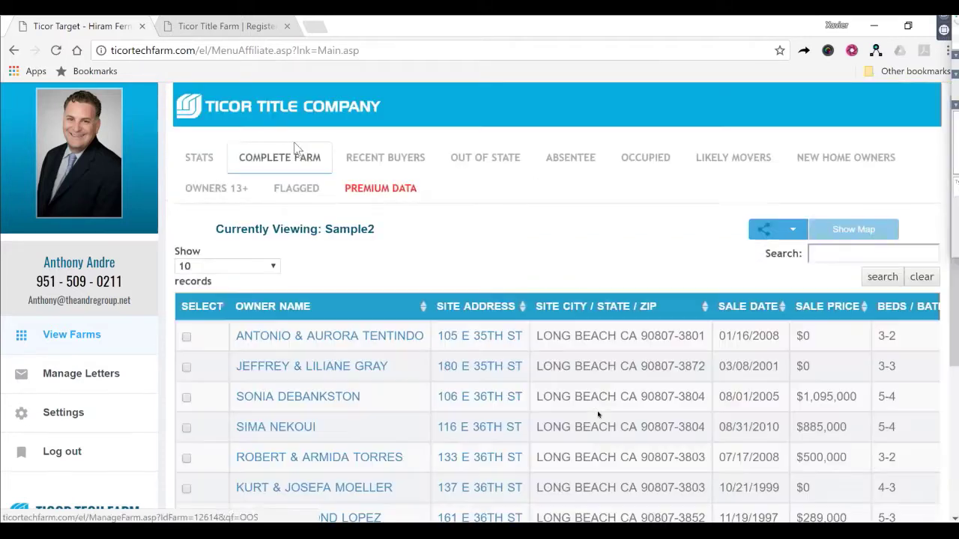
left_click(793, 229)
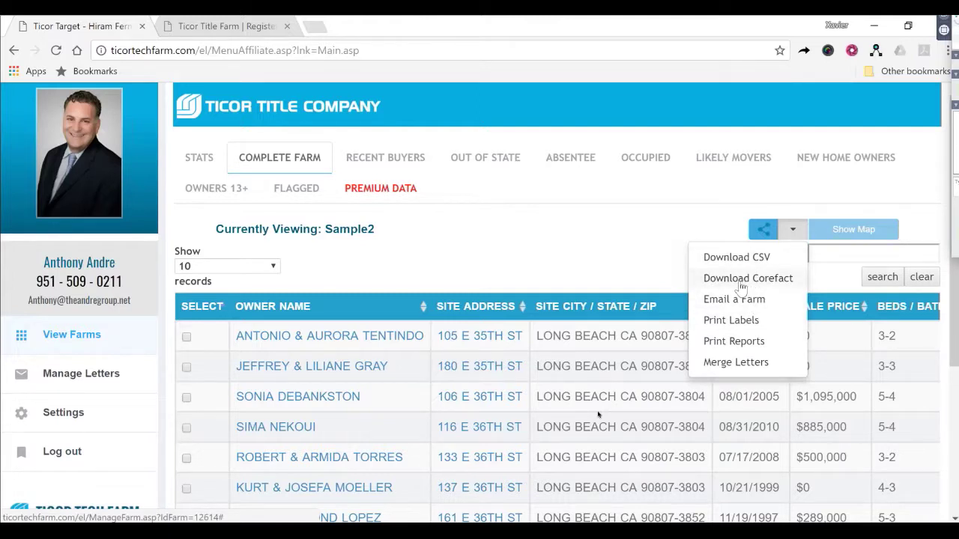
left_click(201, 164)
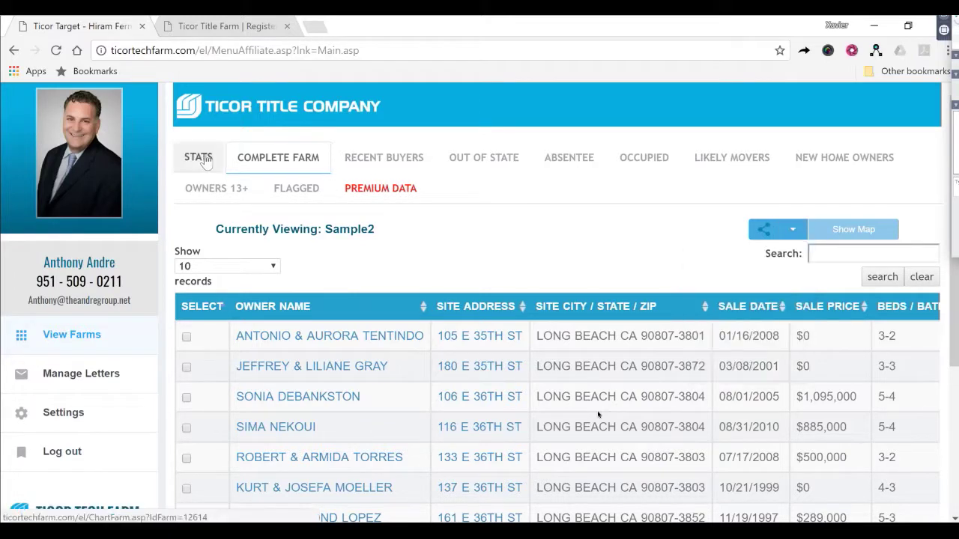
left_click(201, 164)
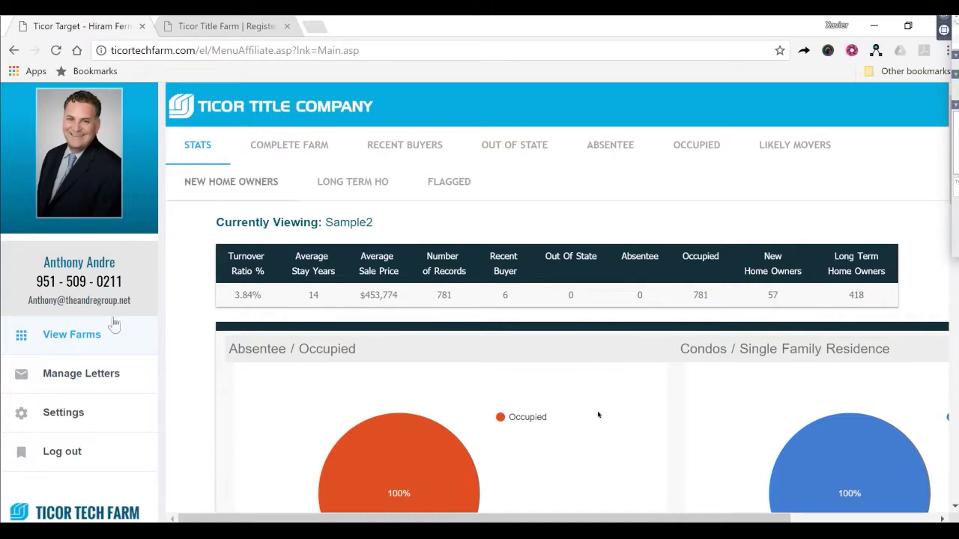
left_click(280, 155)
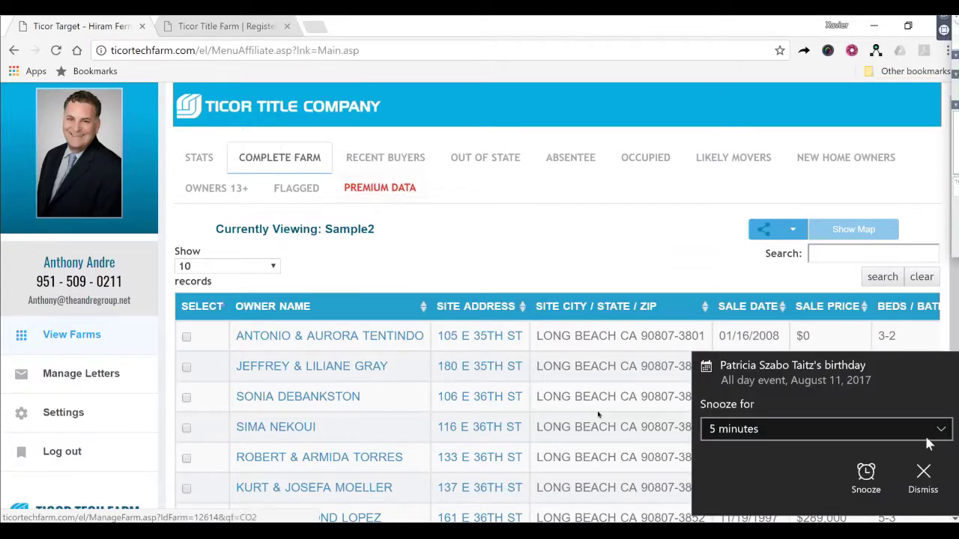
left_click(948, 366)
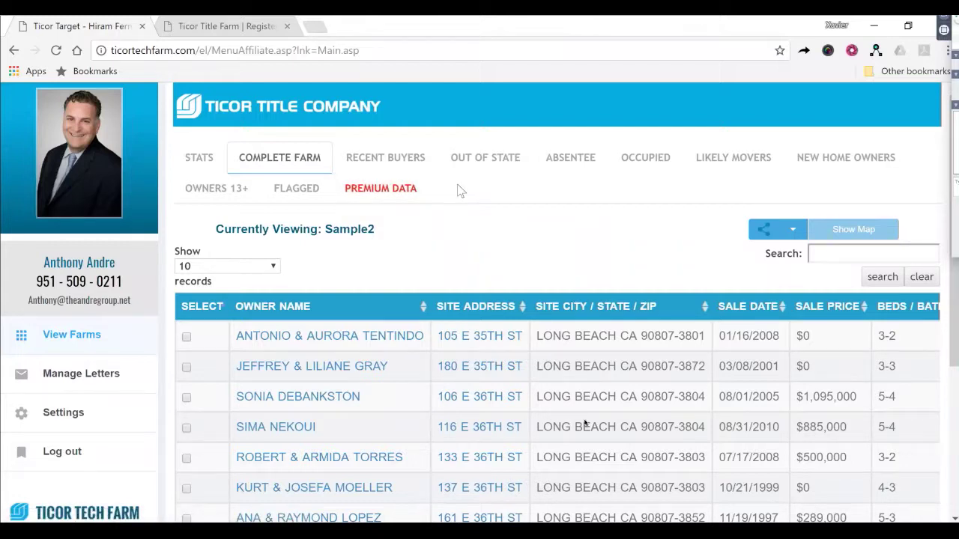
Examine the account types and prices on the account upgrade page reached from the settings, and close that page
left_click(59, 426)
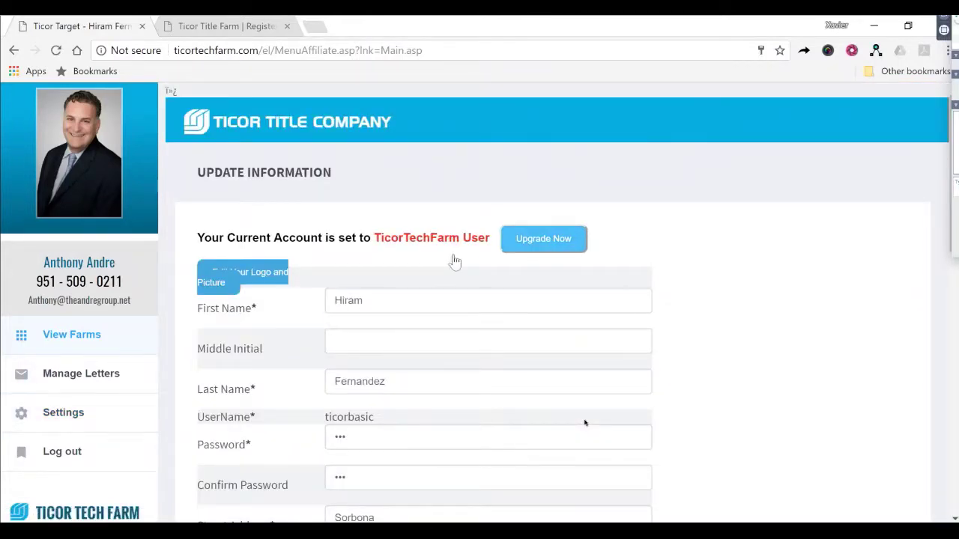
left_click(562, 245)
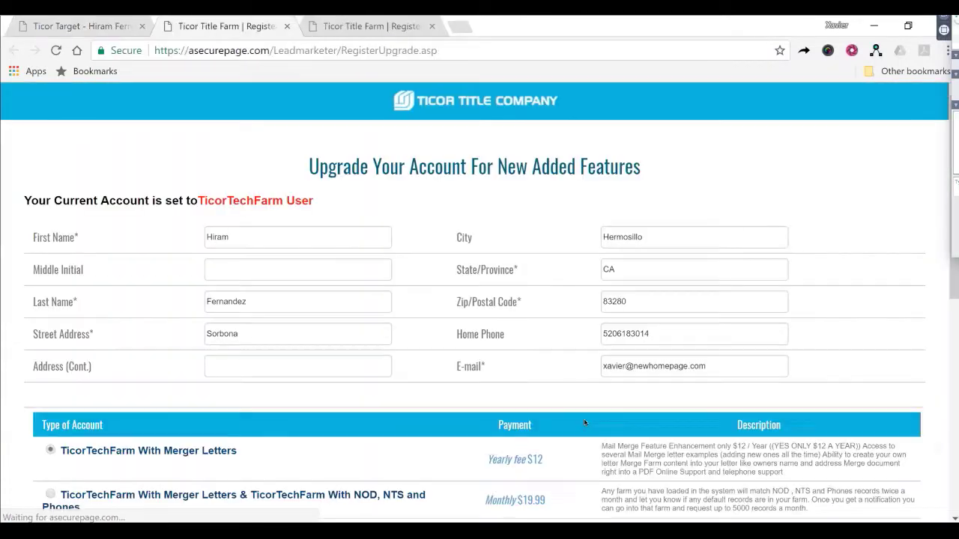
scroll(797, 244, "down", 4)
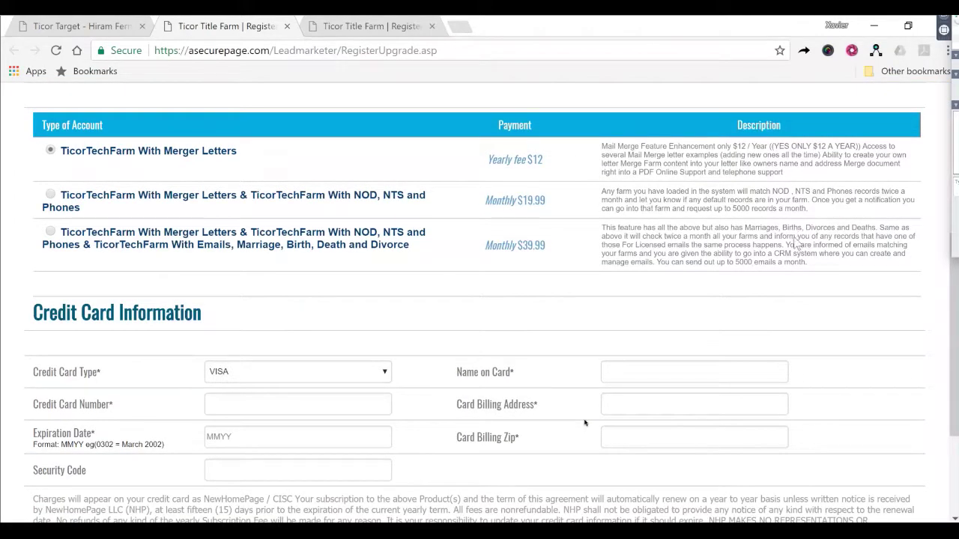
left_click_drag(242, 150, 65, 150)
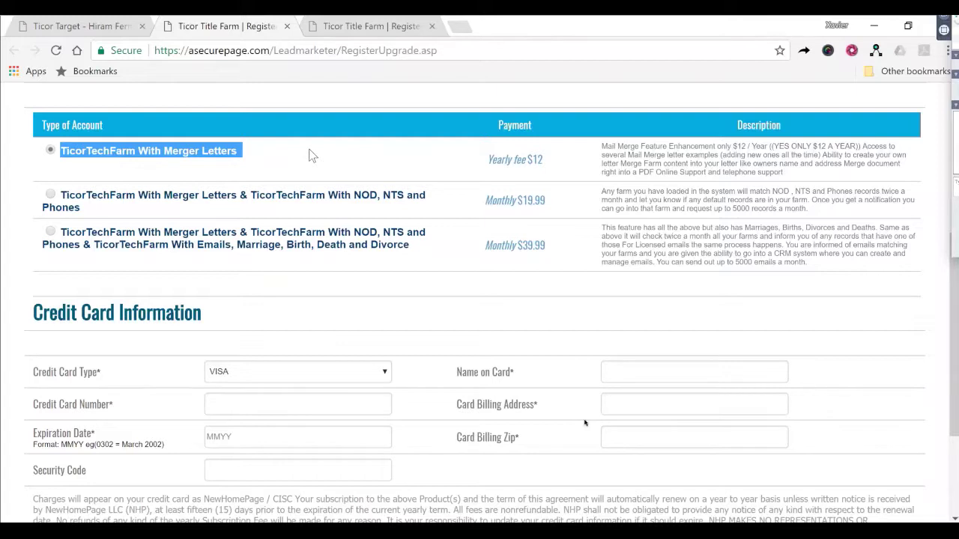
left_click_drag(556, 162, 476, 164)
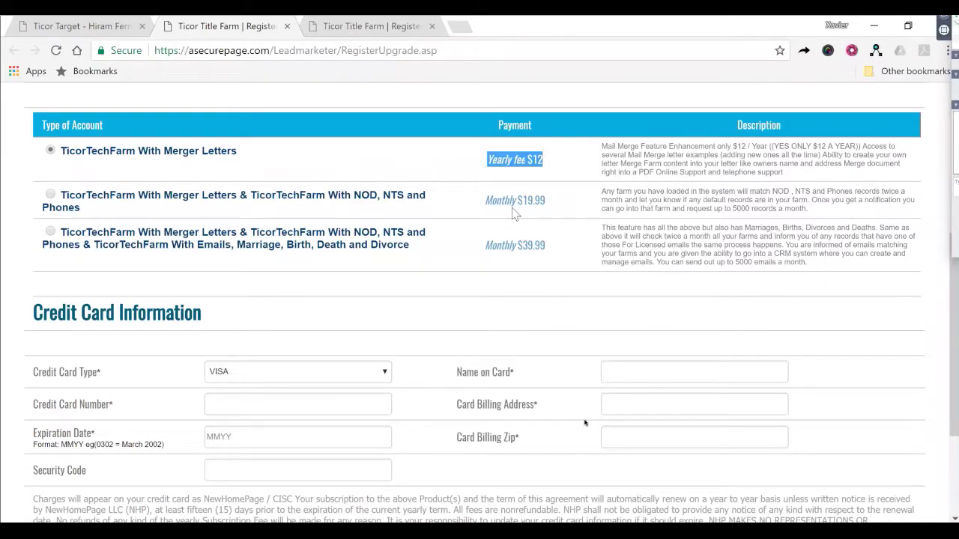
double_click(545, 201)
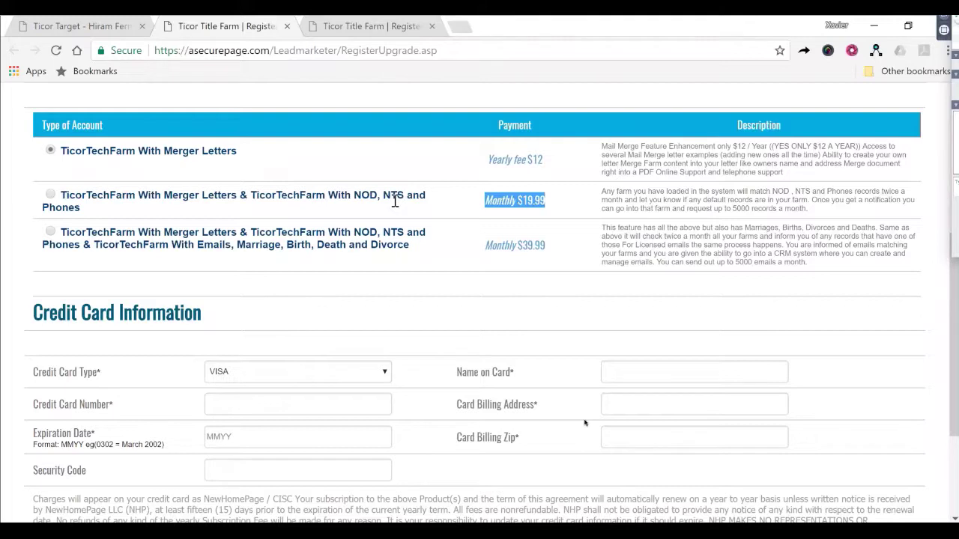
left_click_drag(547, 246, 487, 249)
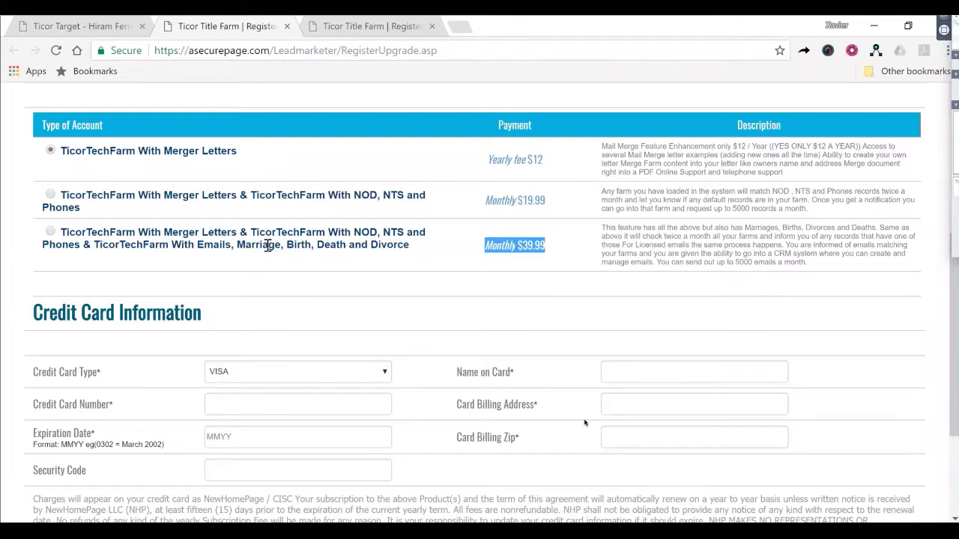
left_click(287, 27)
View the premium data categories of the Sample2 farm and return to its complete farm list
left_click(71, 334)
left_click(255, 230)
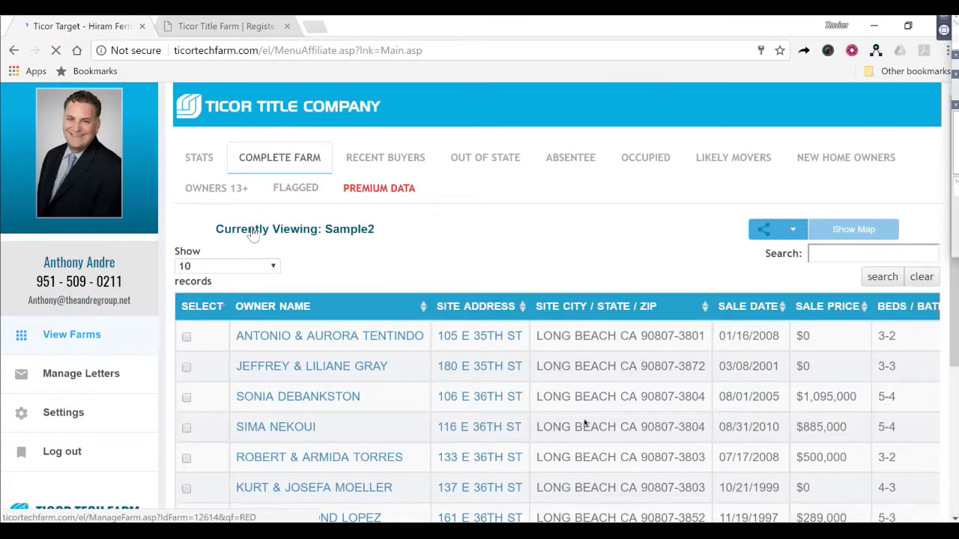
left_click(361, 190)
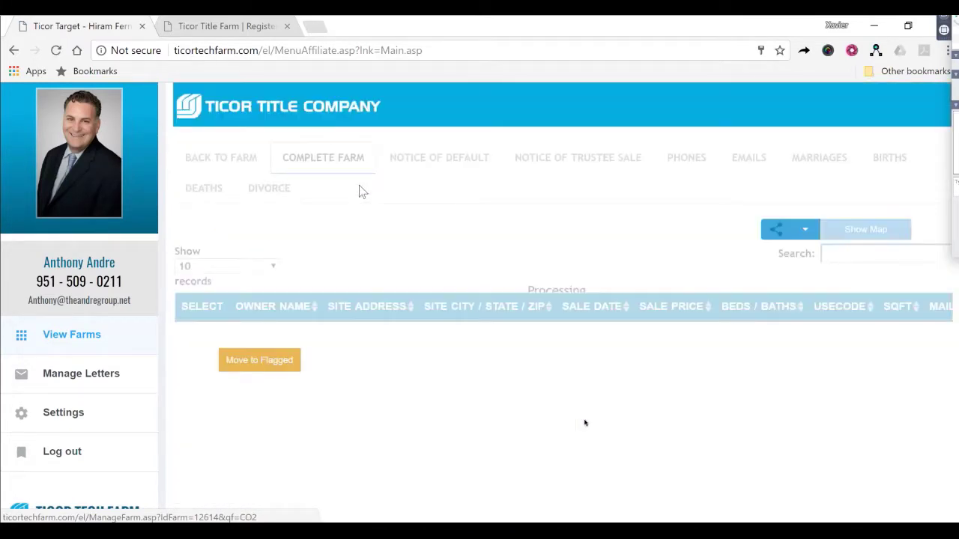
left_click(238, 164)
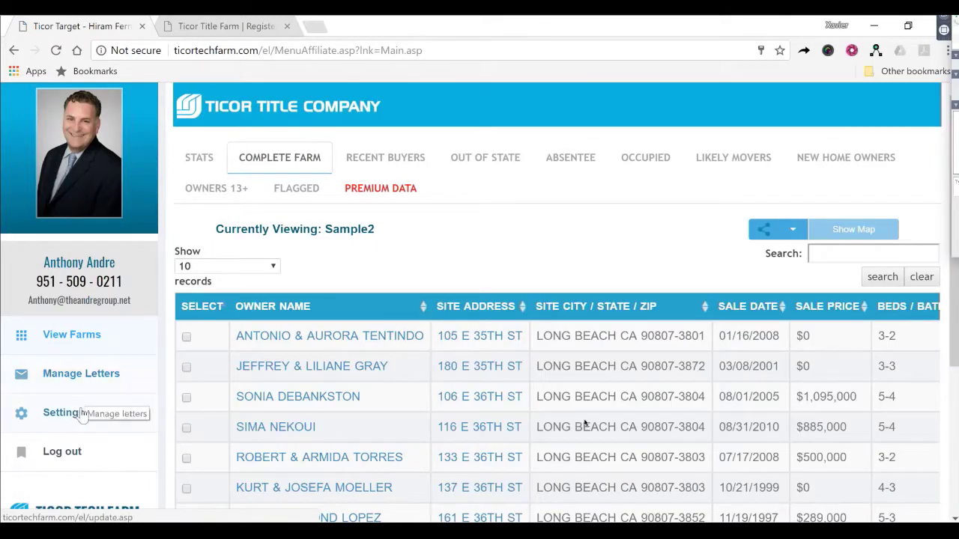
Reopen the account upgrade page from the settings to view the account types, and close it
left_click(123, 409)
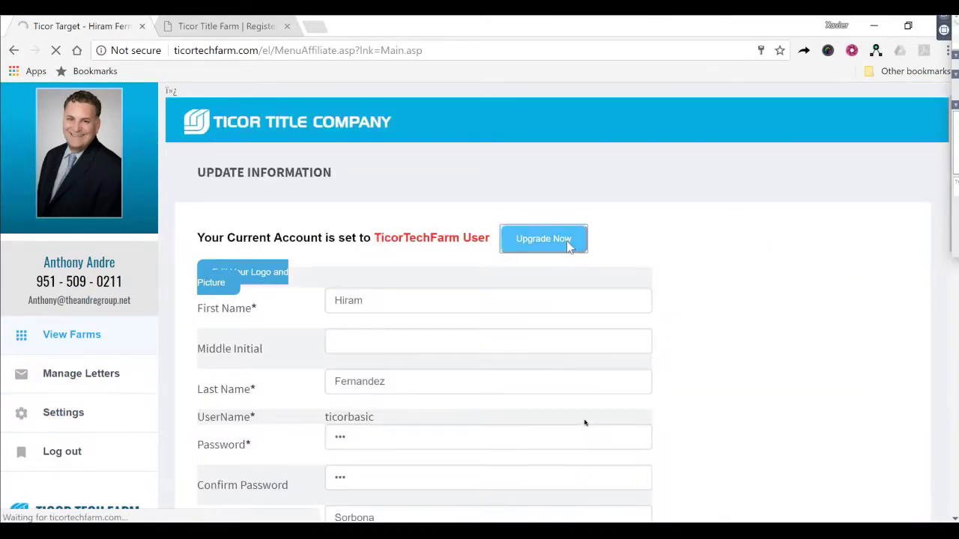
left_click(567, 242)
scroll(726, 285, "down", 4)
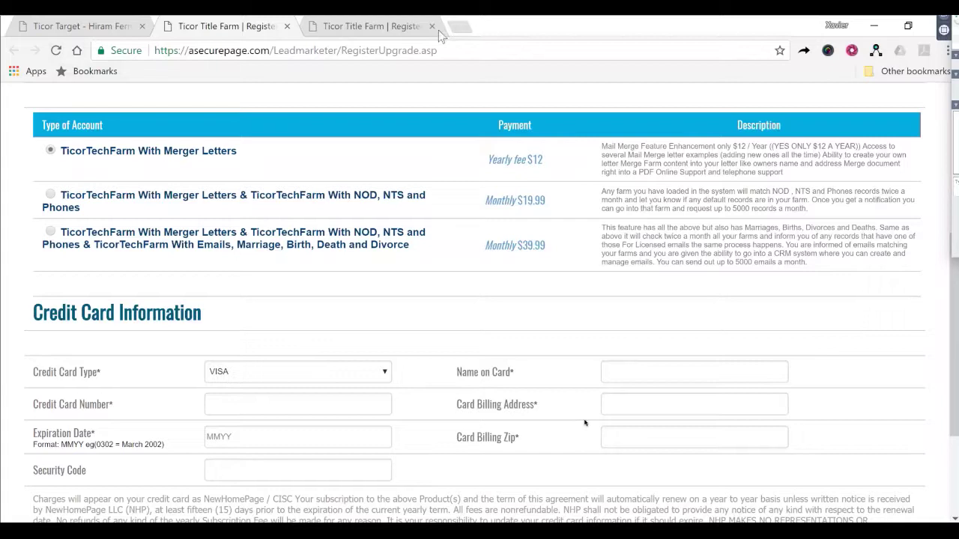
left_click(287, 27)
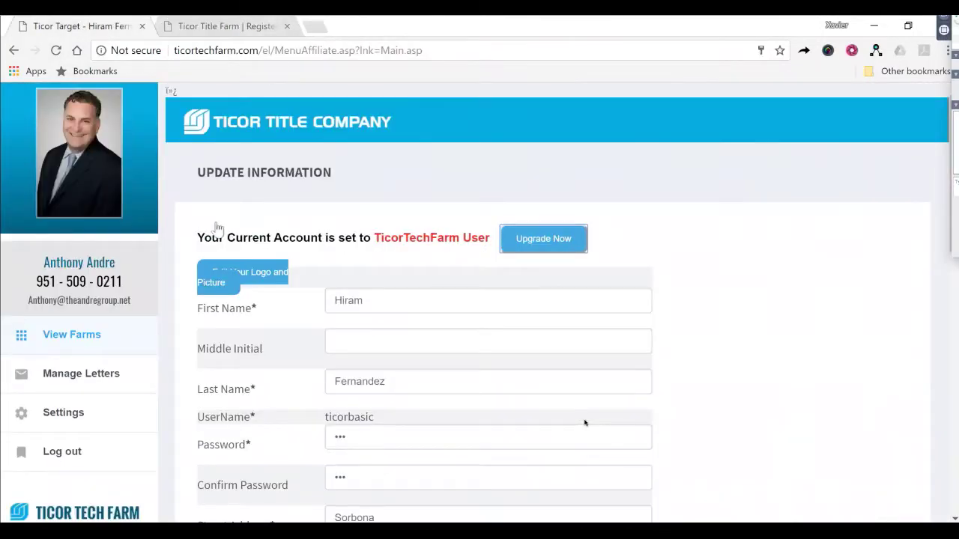
Start a letter merge for the Sample2 farm from the farms list and cancel it at the confirmation
left_click(90, 354)
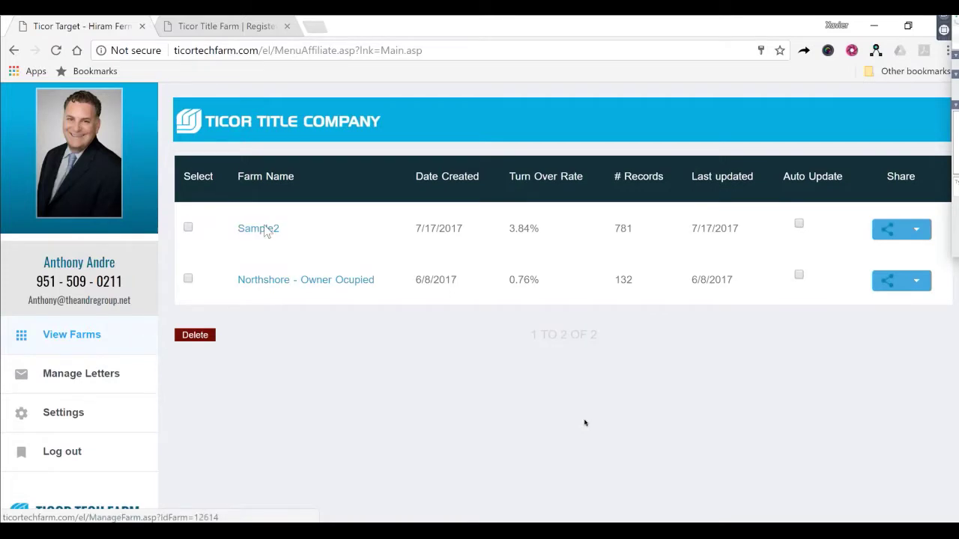
left_click(926, 237)
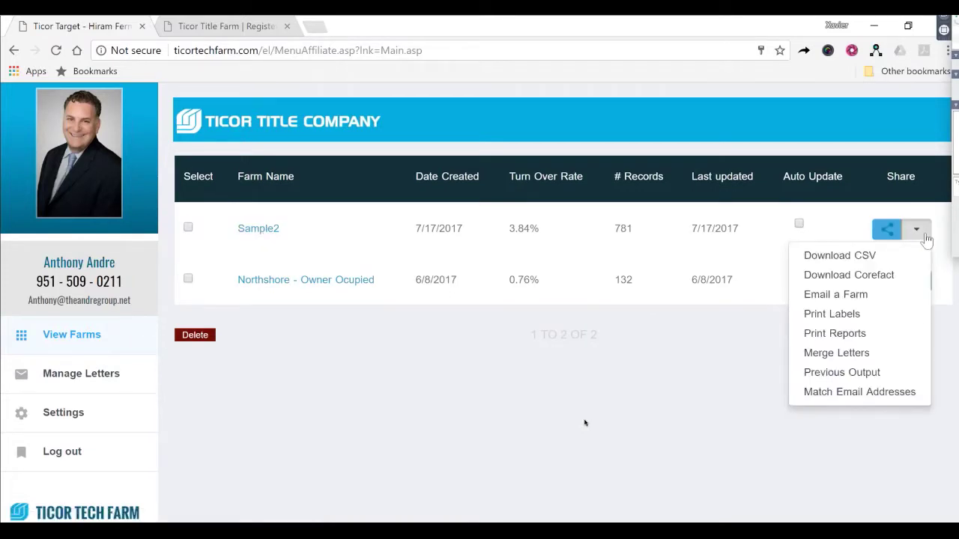
left_click(853, 362)
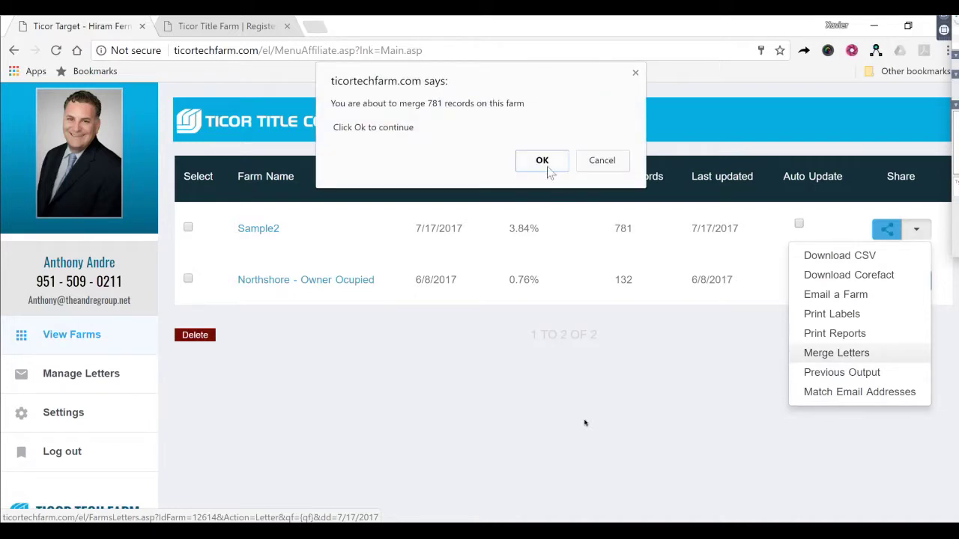
left_click(603, 161)
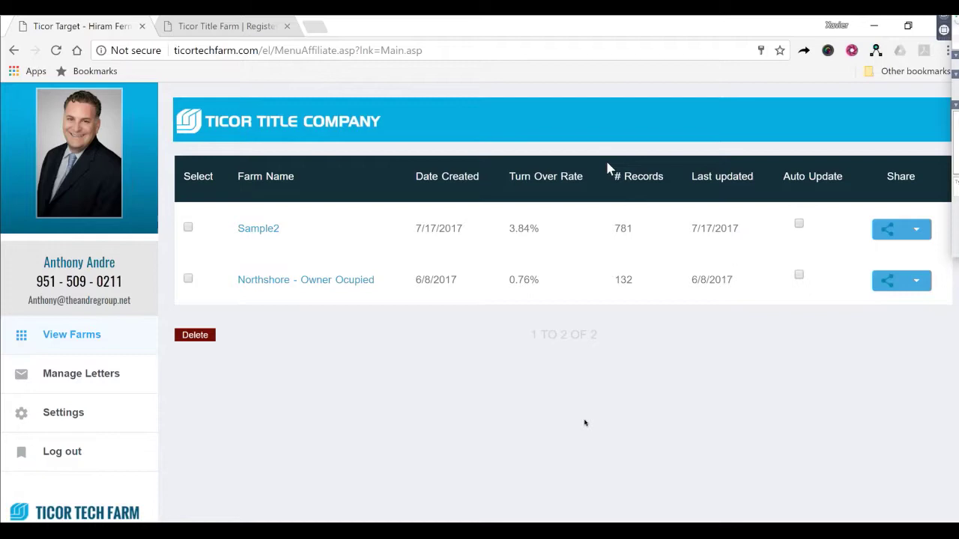
Open the Sample2 farm and display its premium data categories
left_click(259, 231)
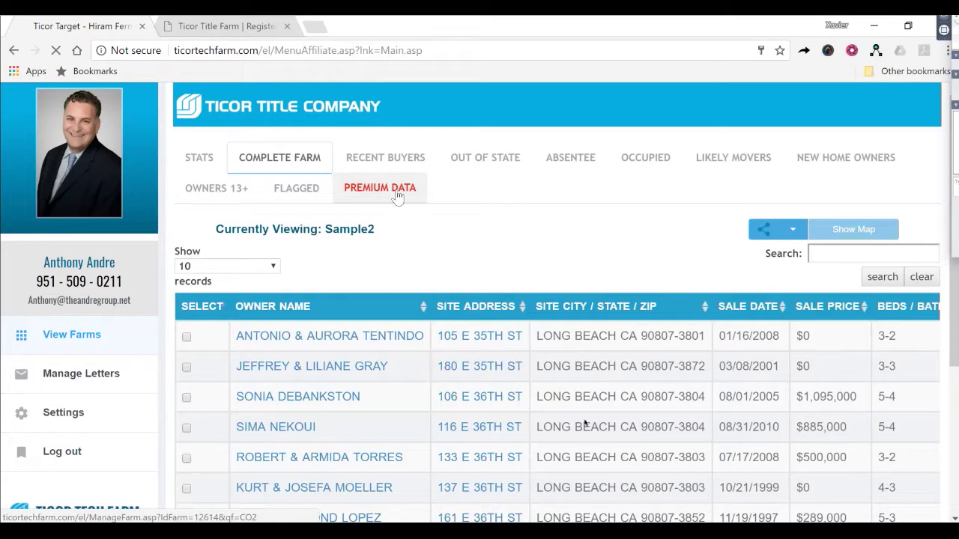
left_click(398, 196)
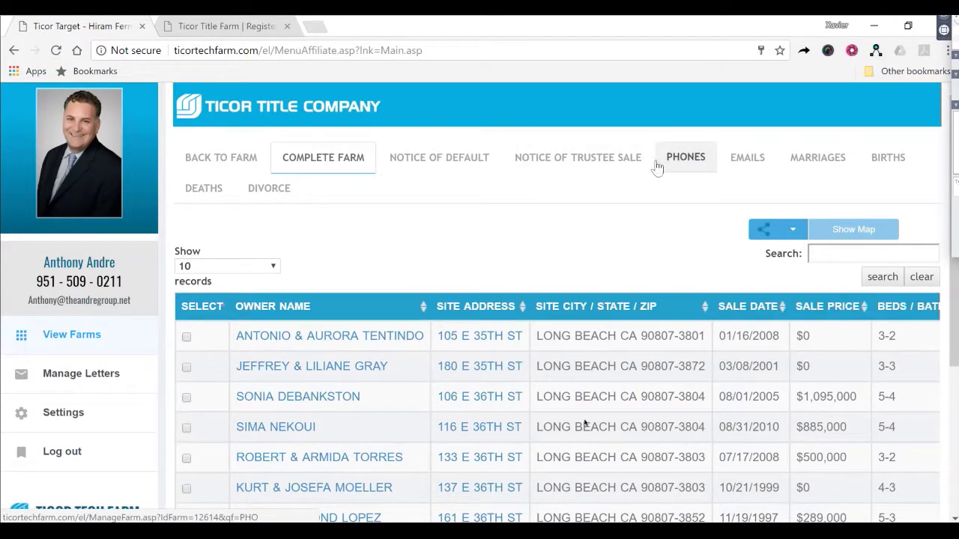
Examine the emails, marriage, birth, death and divorce data in the $39.99 monthly plan on the upgrade page, and return to the farms list
left_click(53, 421)
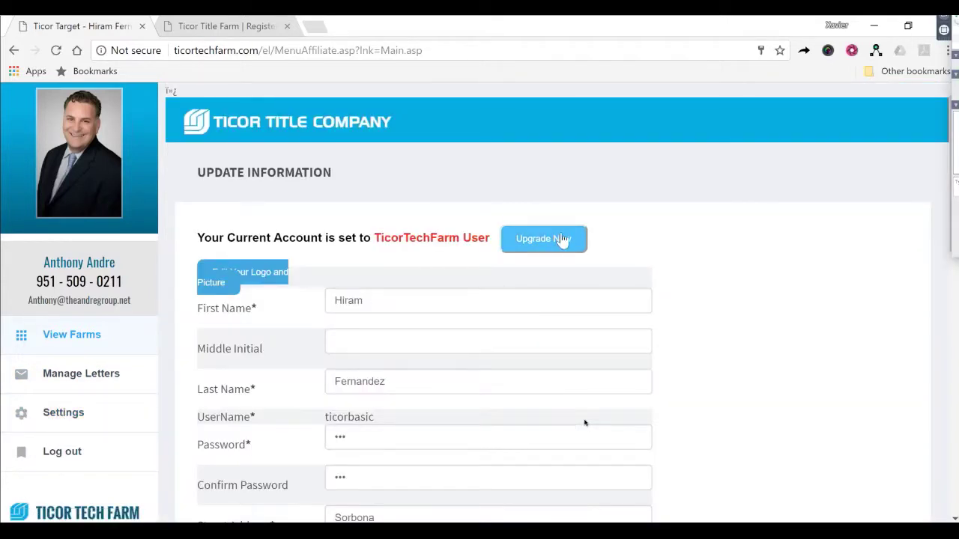
left_click(563, 238)
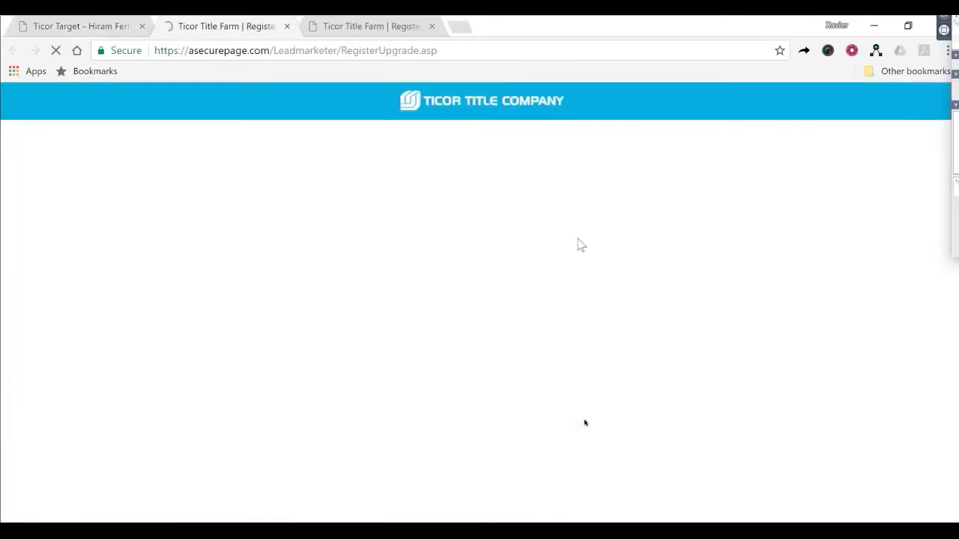
scroll(773, 300, "down", 4)
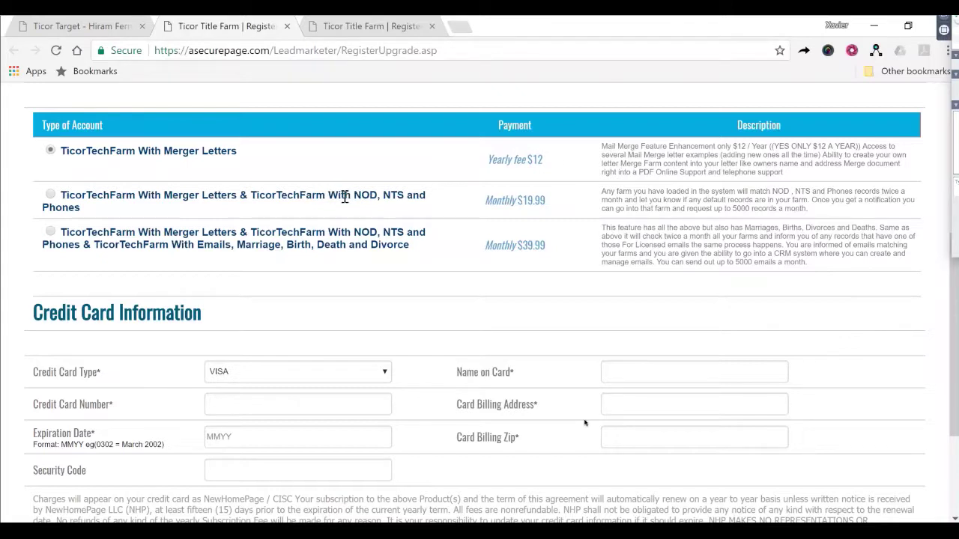
left_click_drag(199, 248, 429, 255)
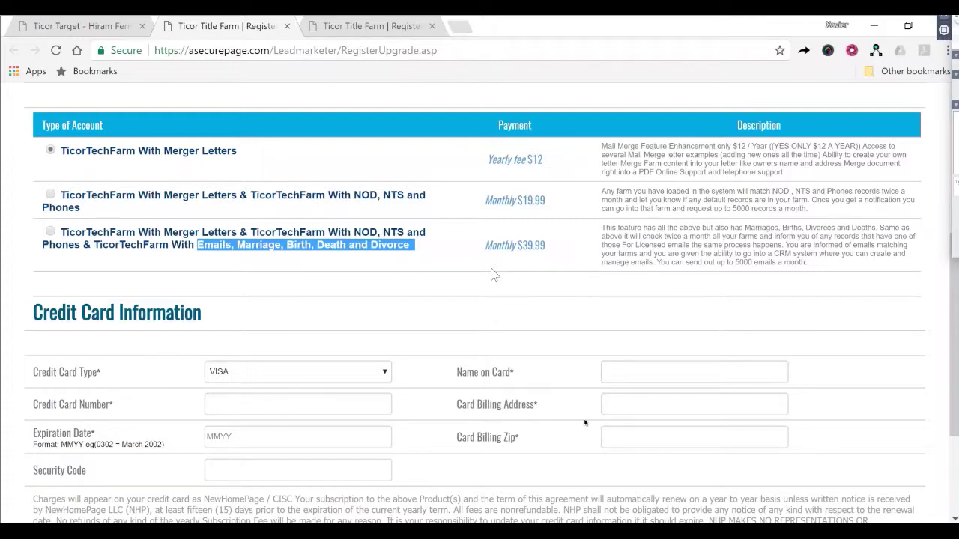
left_click(287, 27)
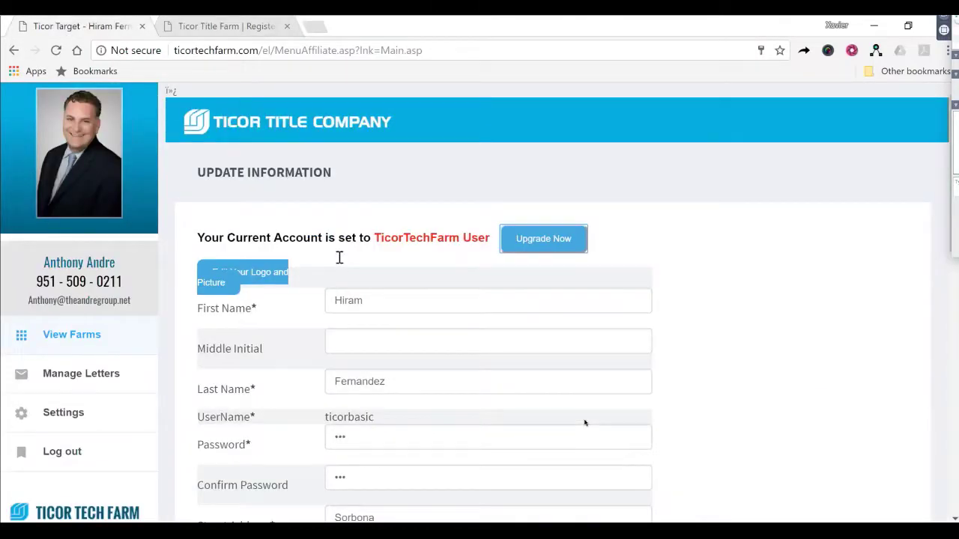
left_click(63, 337)
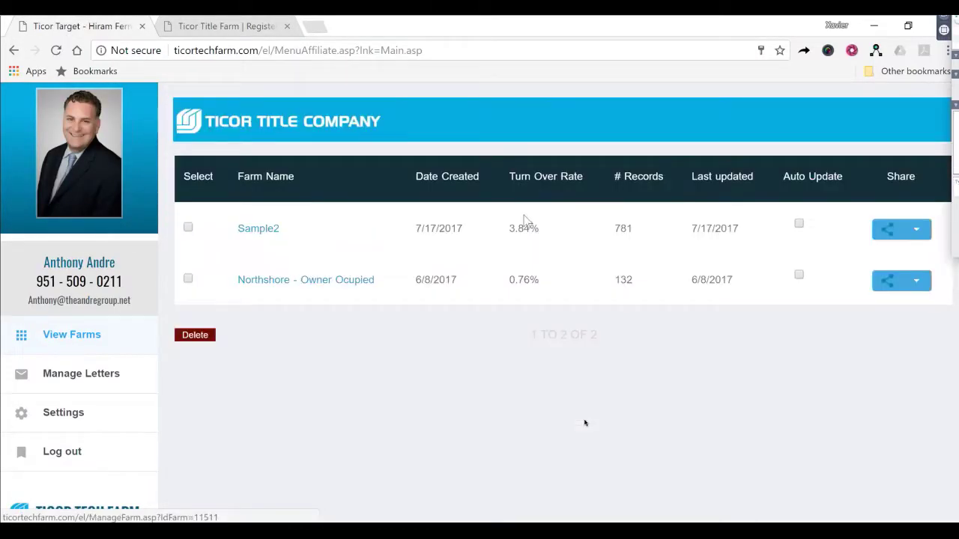
Open the premium data of the Sample2 farm and view its Notice of Default category
left_click(243, 229)
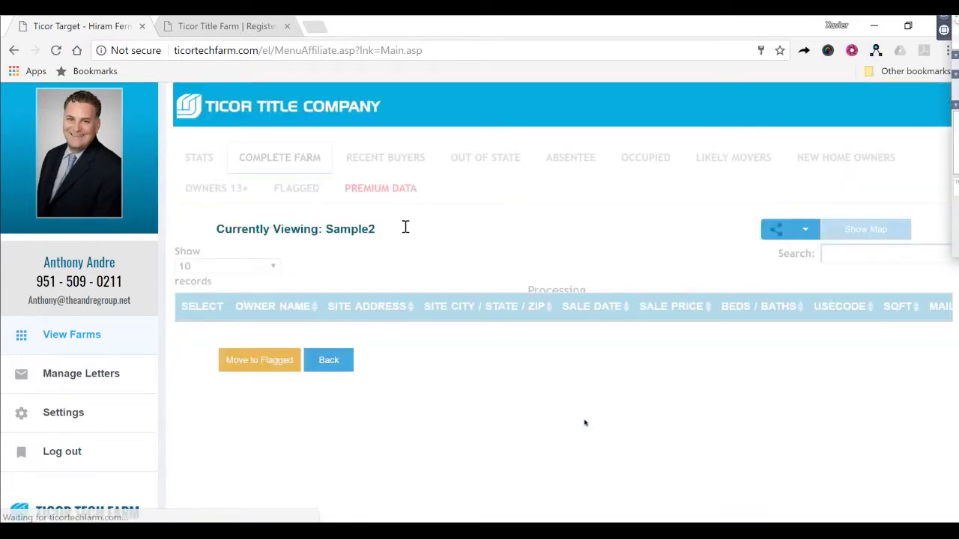
left_click(382, 189)
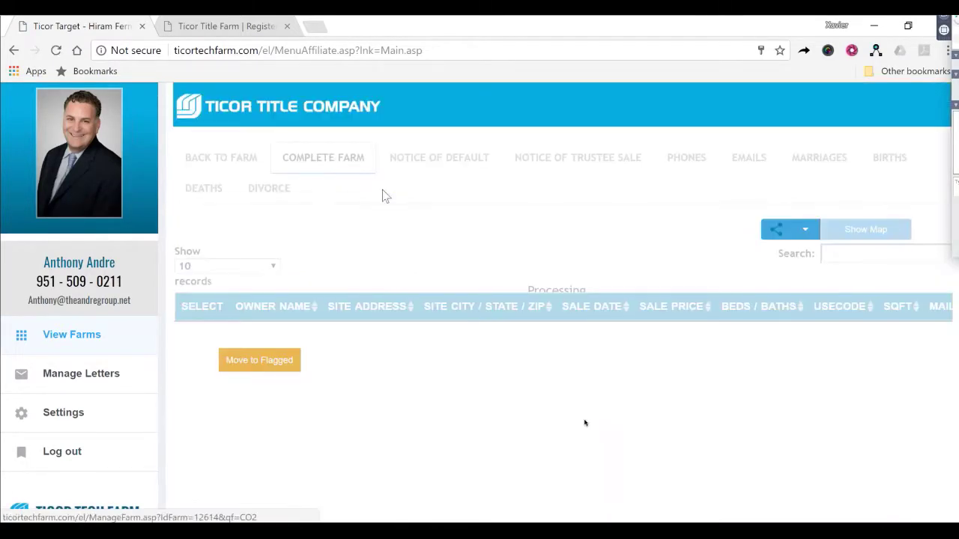
left_click(464, 163)
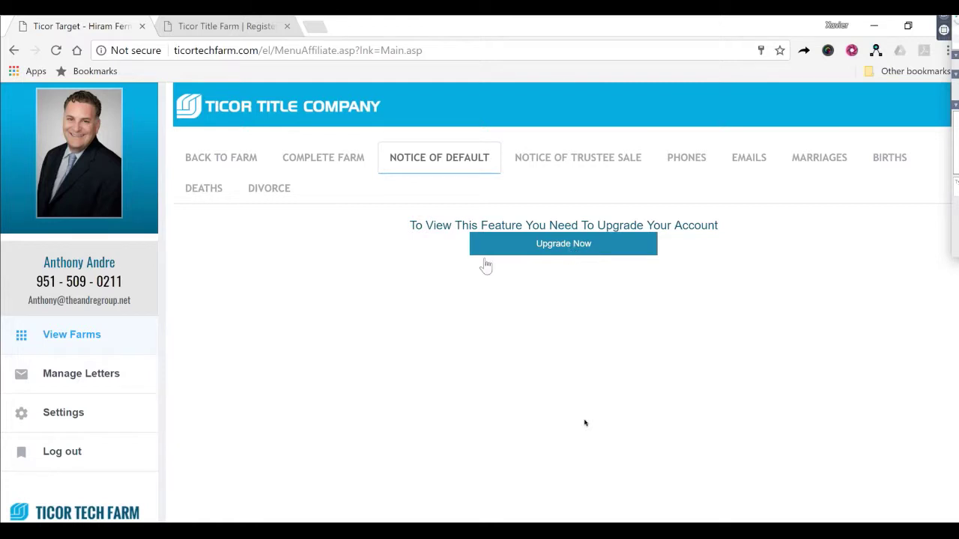
Log out of the current account, return to the main site and log in with the saved ticorpro account
left_click(64, 453)
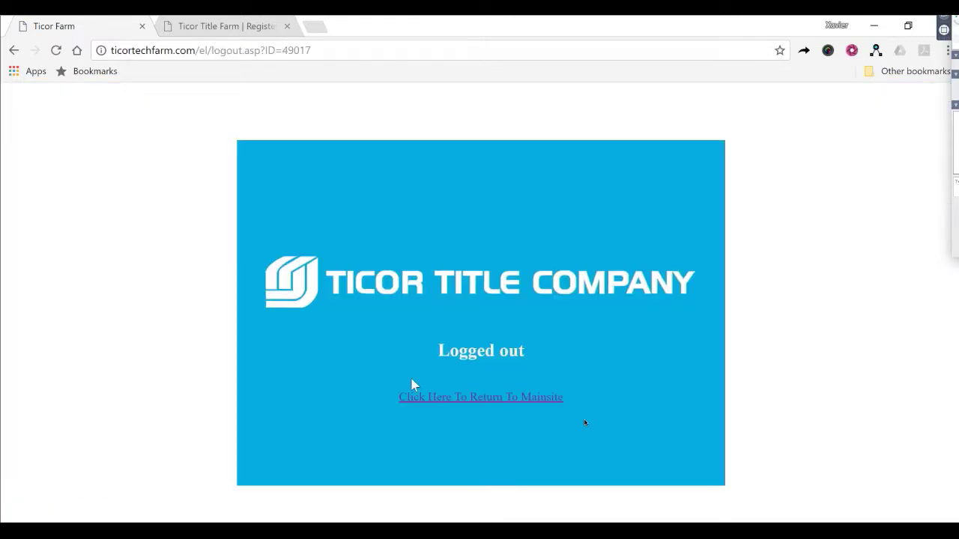
left_click(449, 396)
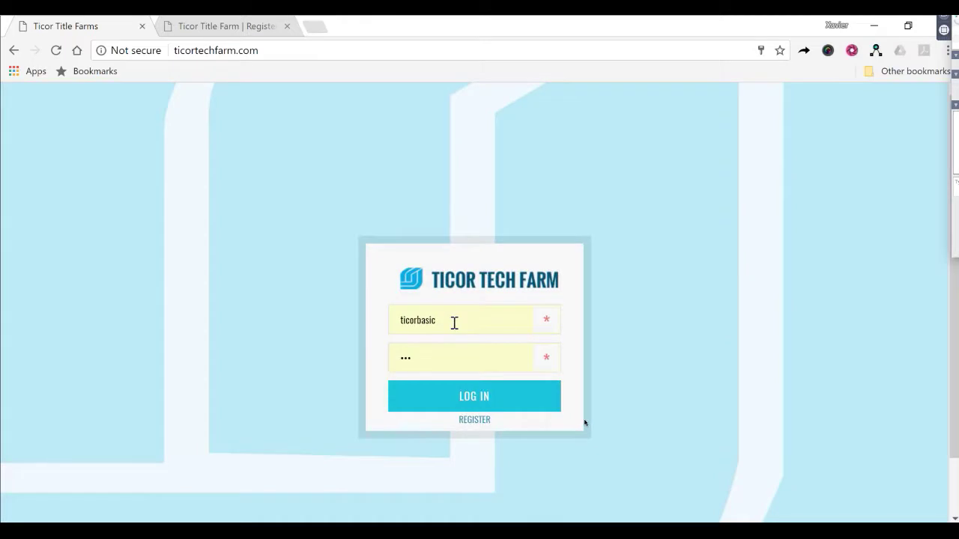
double_click(454, 322)
type("tic")
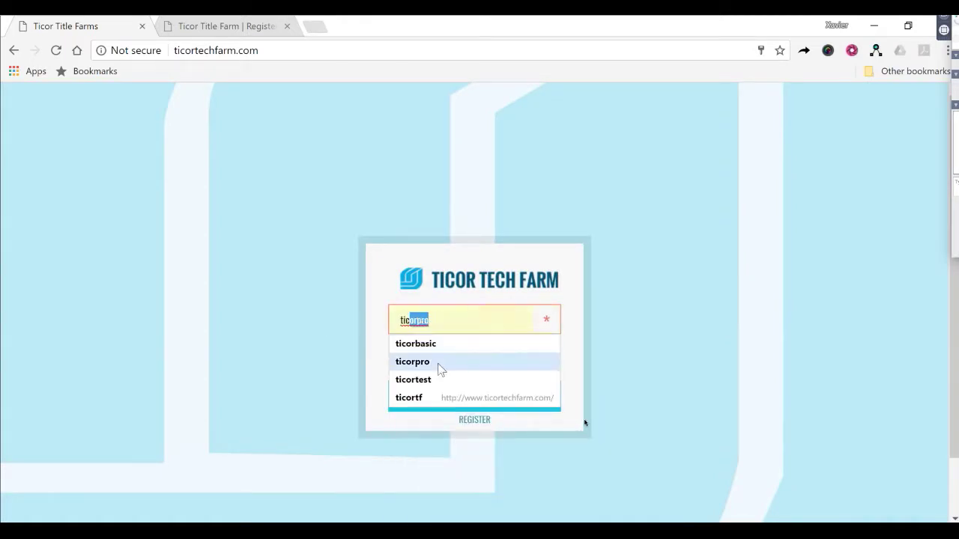
left_click(434, 362)
left_click(463, 397)
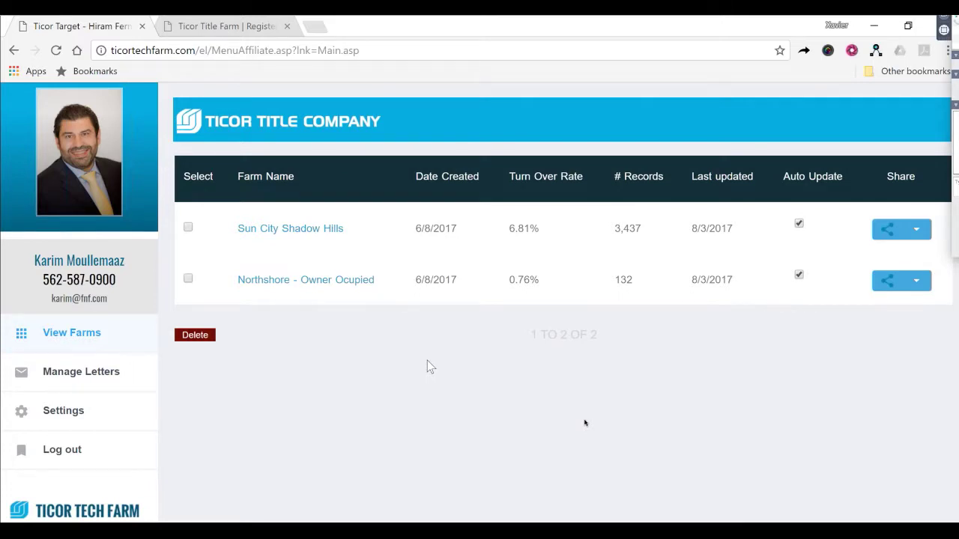
Open the premium data of the Sun City Shadow Hills farm and examine the Notice of Default record's columns
left_click(315, 233)
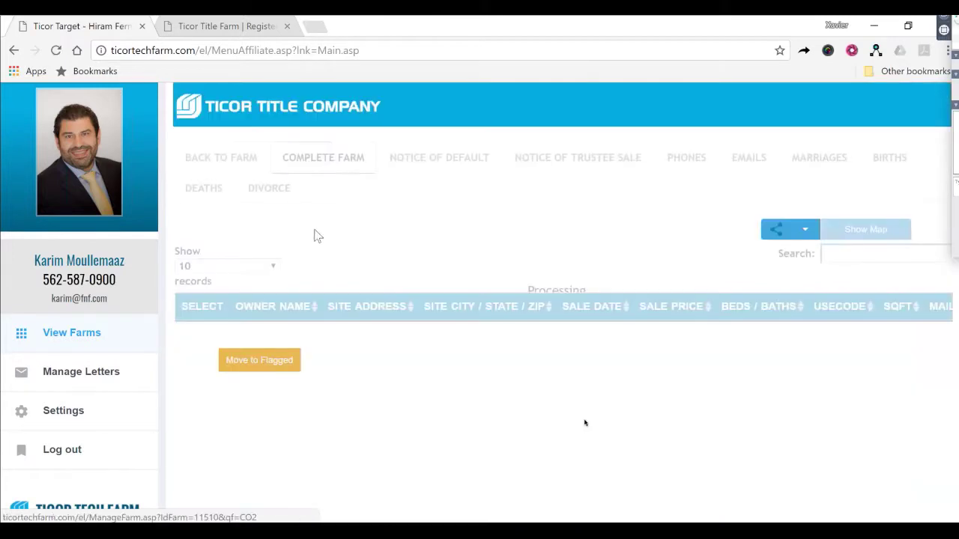
left_click(439, 159)
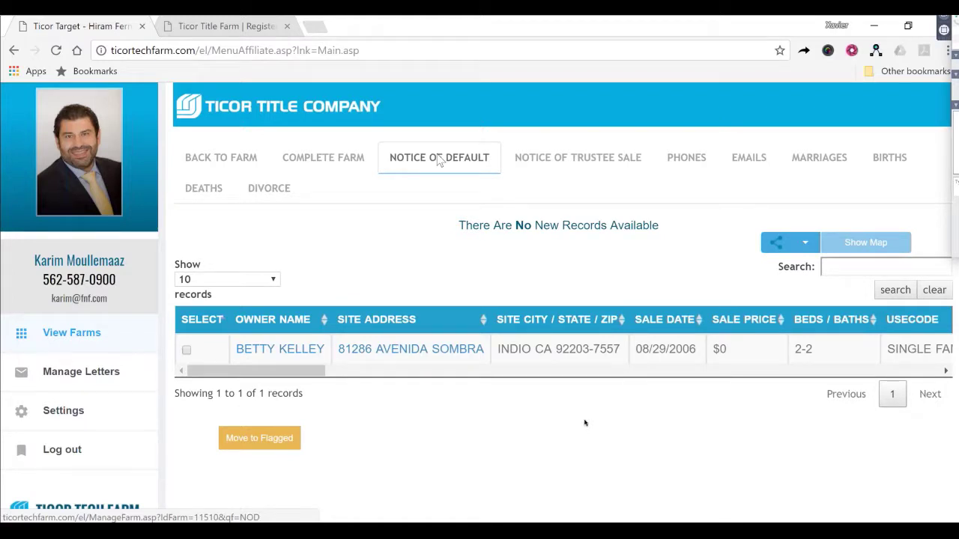
left_click_drag(459, 228, 663, 227)
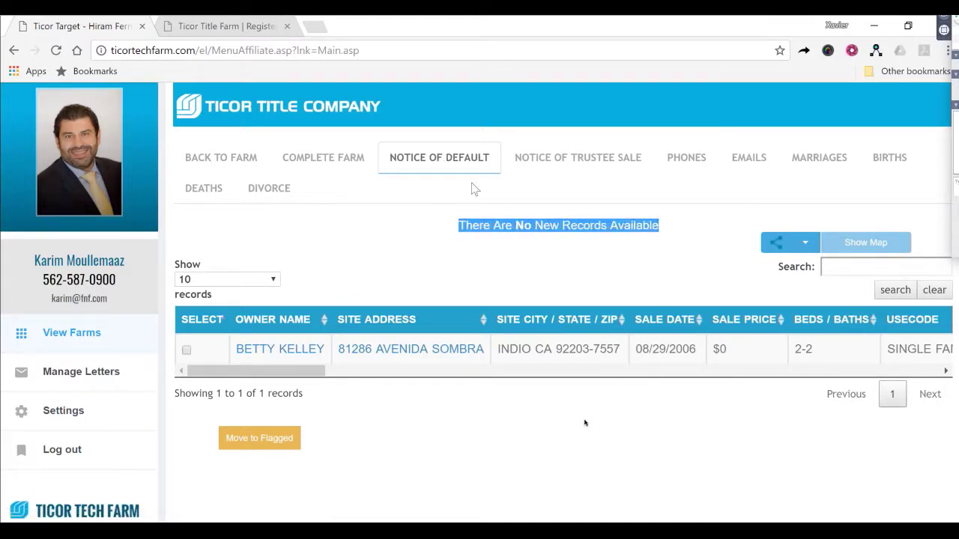
left_click_drag(294, 371, 753, 418)
Examine the Notice of Trustee Sale record's auction columns and highlight its sale date
left_click(567, 163)
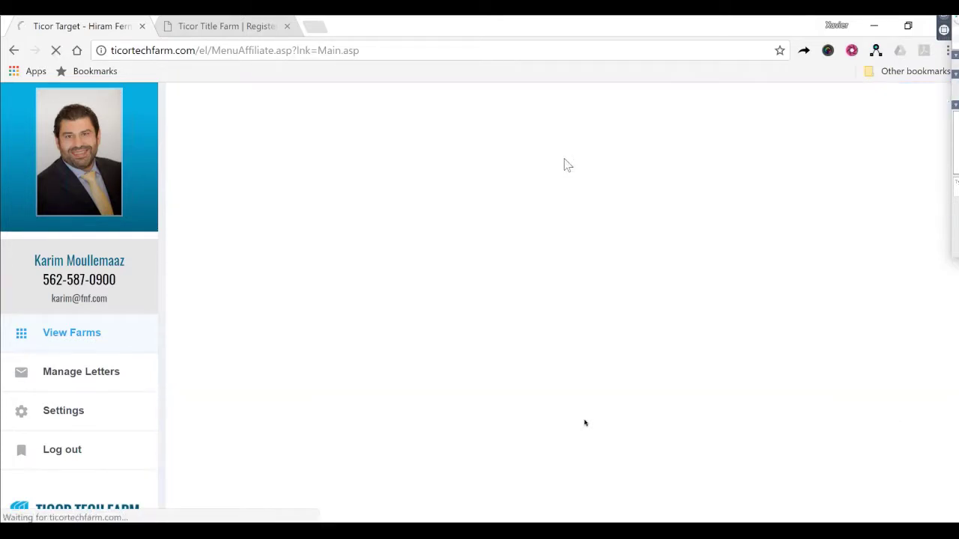
left_click_drag(345, 371, 851, 397)
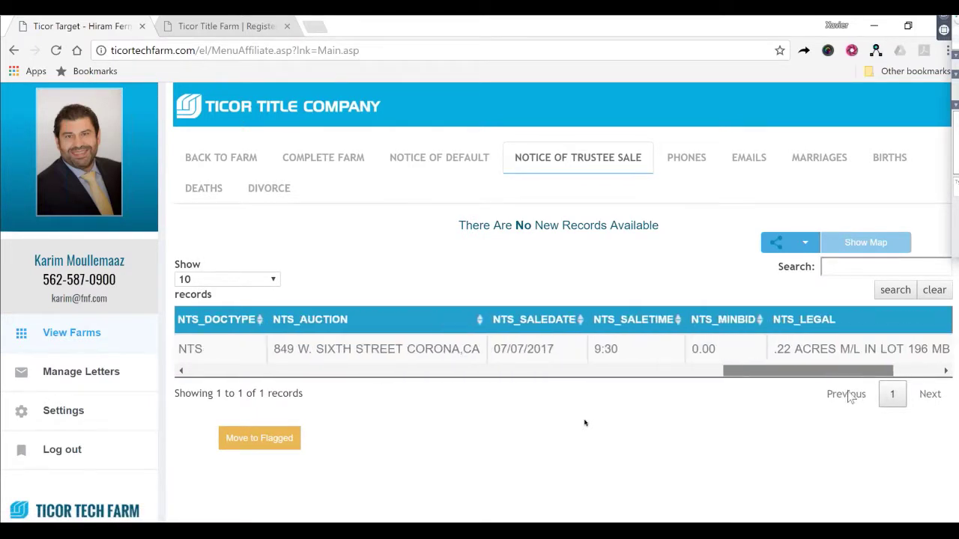
left_click_drag(565, 353, 495, 352)
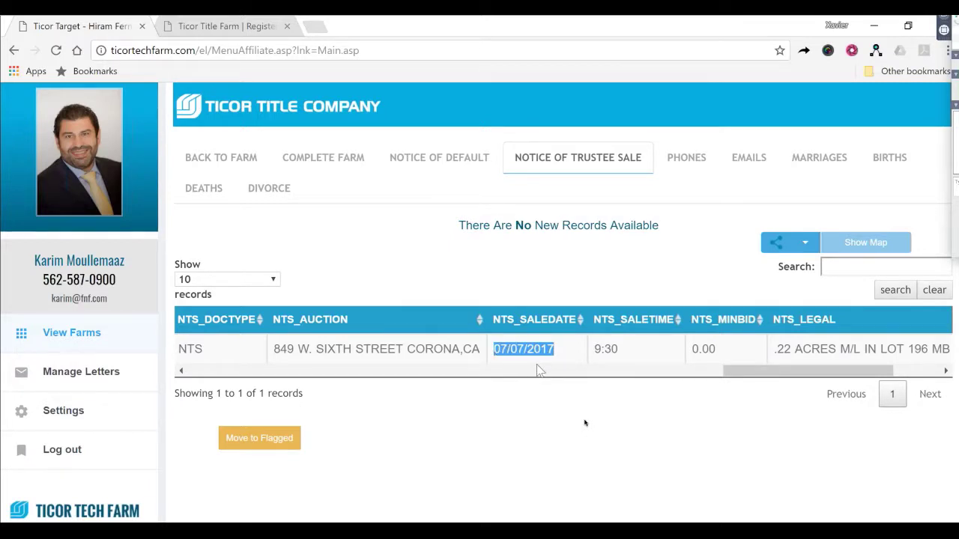
Display the farm's Phones records and look over the list to the end of its first page
left_click(684, 158)
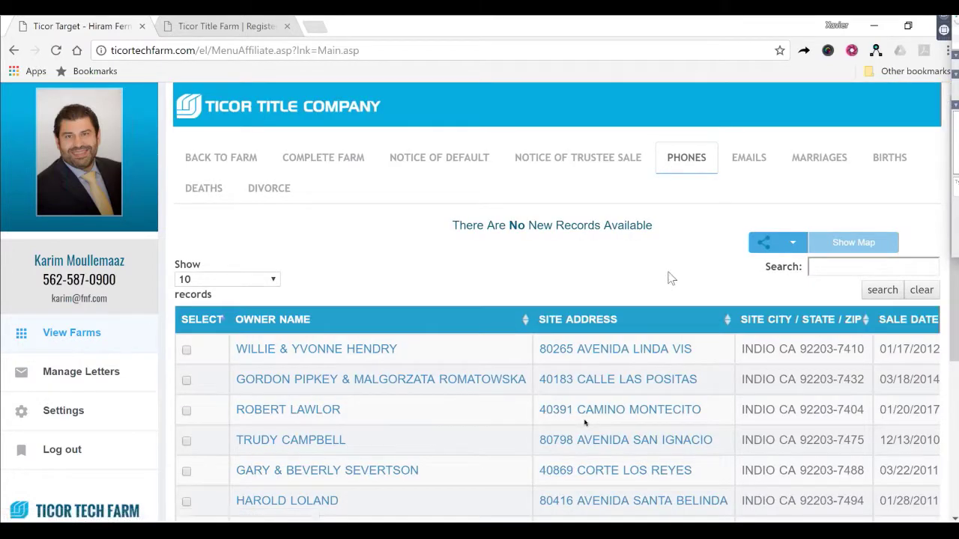
left_click_drag(955, 271, 949, 390)
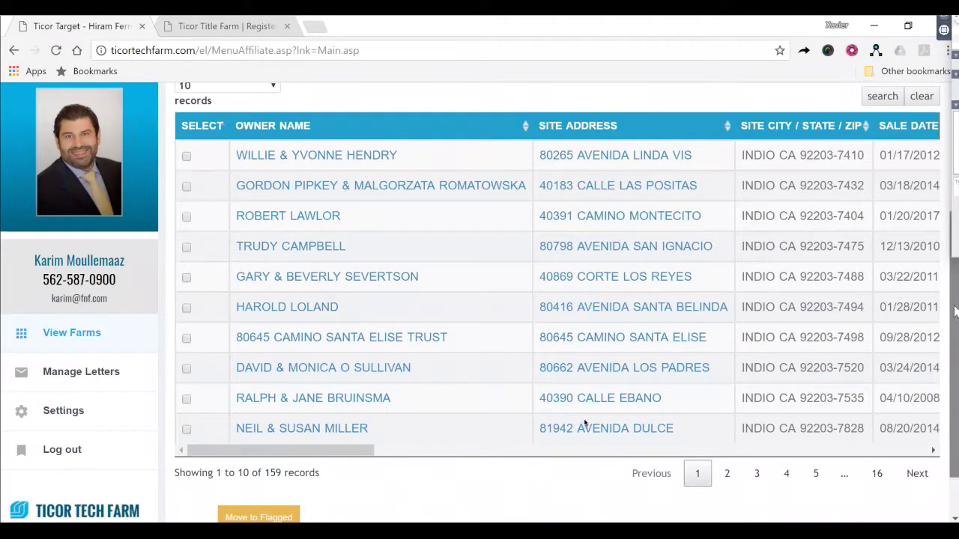
scroll(502, 182, "up", 3)
Return to the Notice of Default record and examine its trustee, loan, contact and legal description columns
left_click(432, 162)
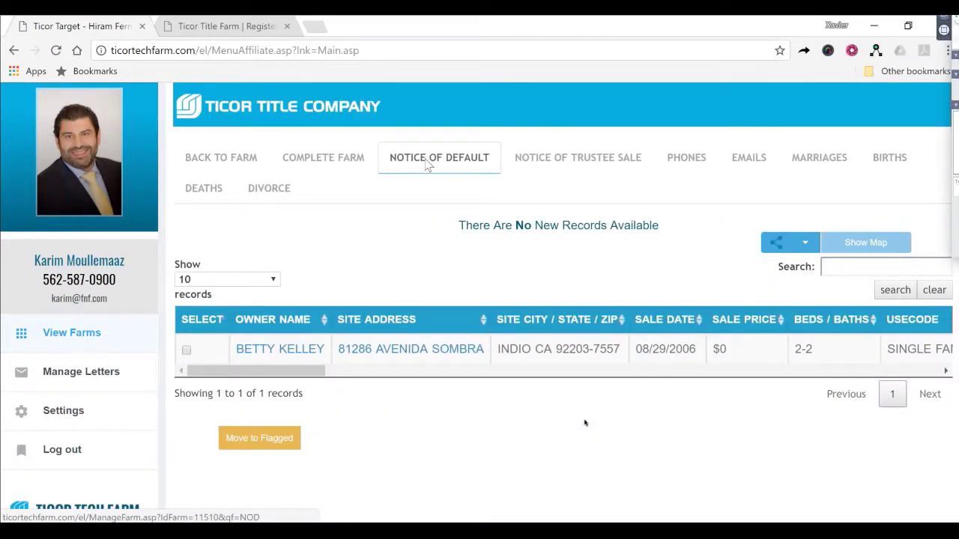
left_click_drag(313, 371, 803, 396)
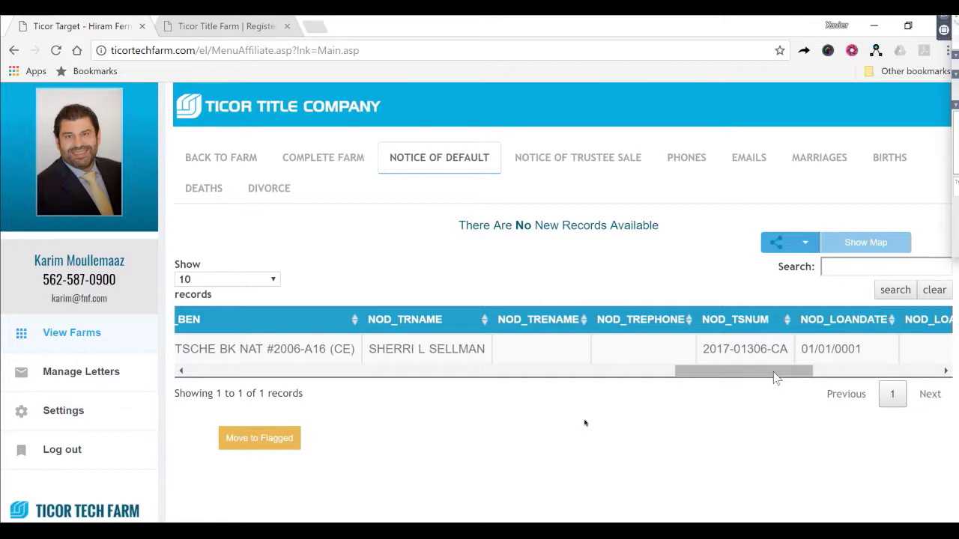
left_click_drag(776, 377, 898, 370)
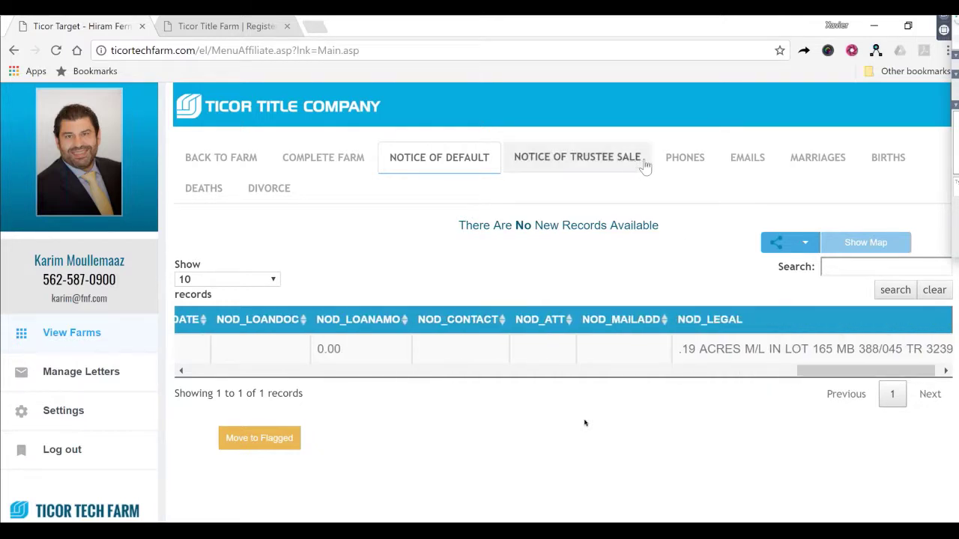
Reopen the Phones list and highlight the total number of records beneath the table
left_click(684, 161)
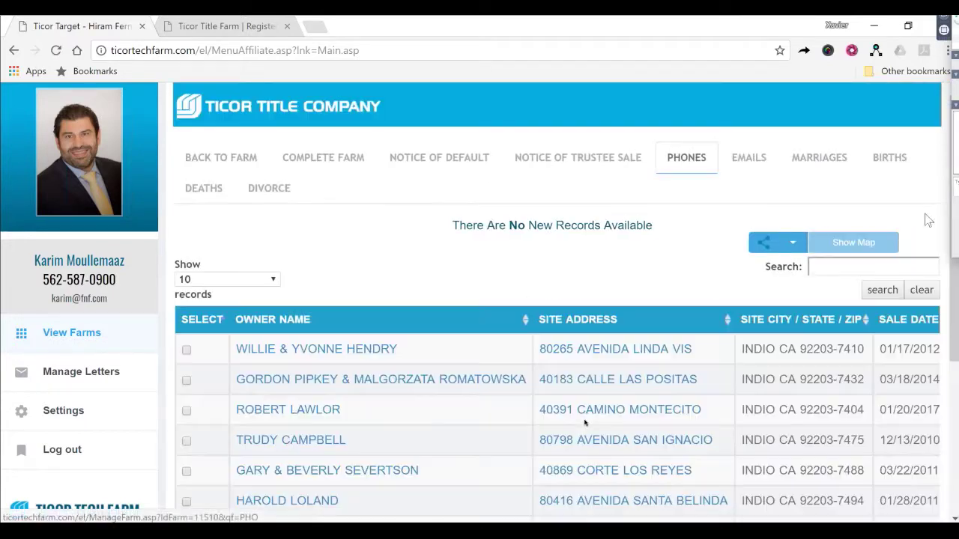
scroll(952, 300, "down", 3)
left_click_drag(285, 495, 264, 496)
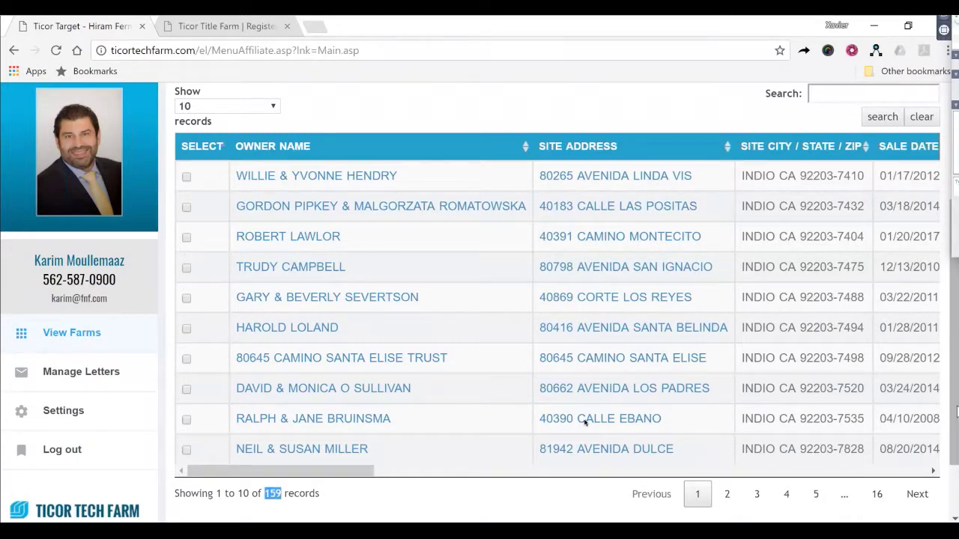
Display the download, email, print and merge options for the Phones list, and close them
scroll(957, 411, "up", 3)
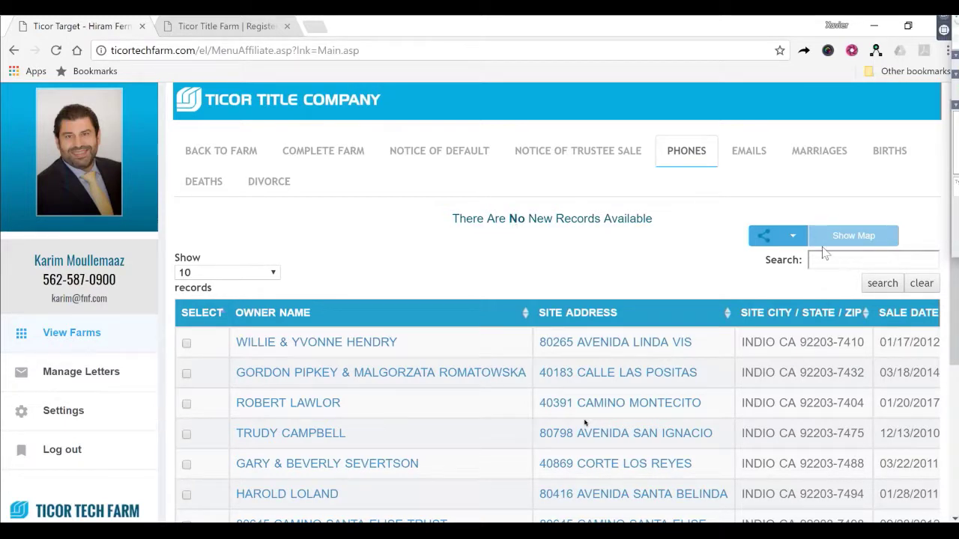
scroll(948, 244, "down", 1)
scroll(948, 244, "up", 1)
left_click(792, 239)
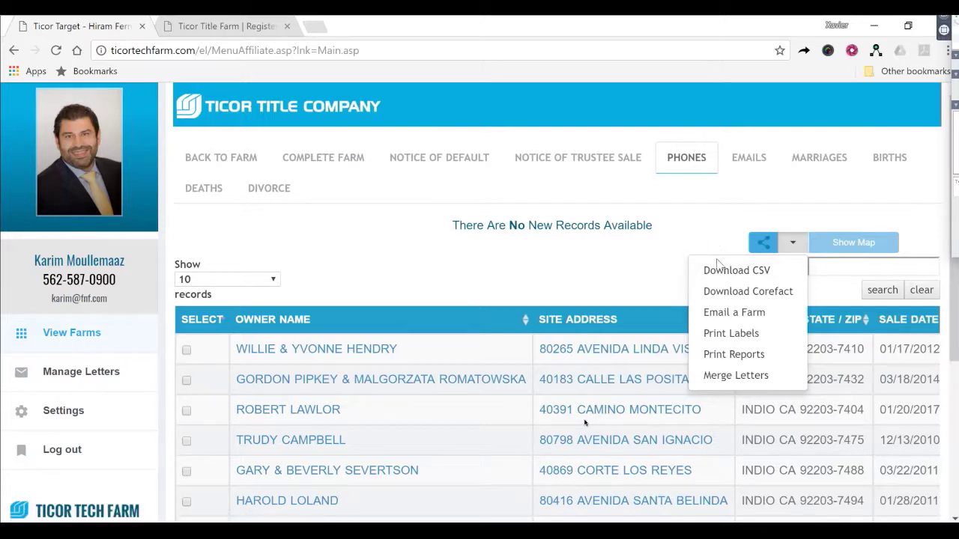
left_click(690, 207)
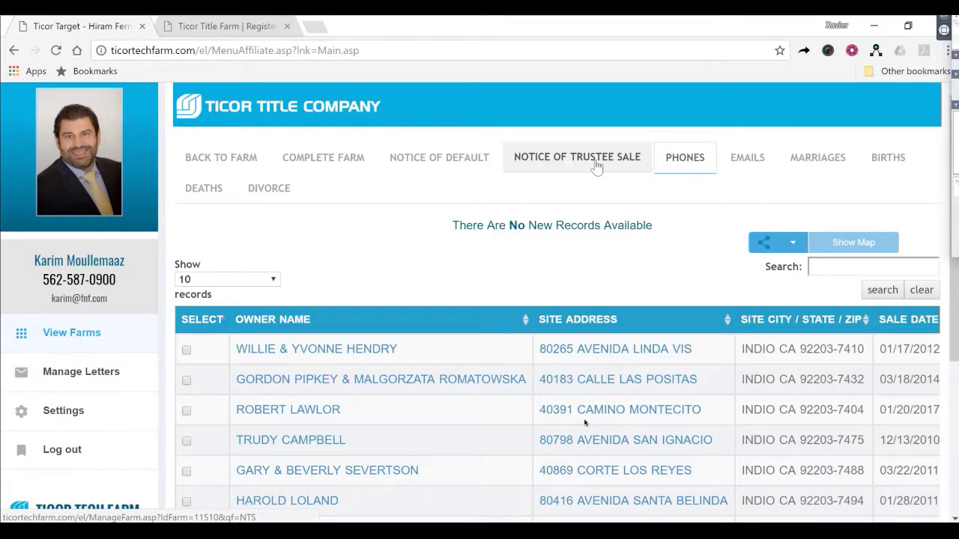
Review the first page of Phones records once more and open the Emails category with its licensing options
left_click(739, 161)
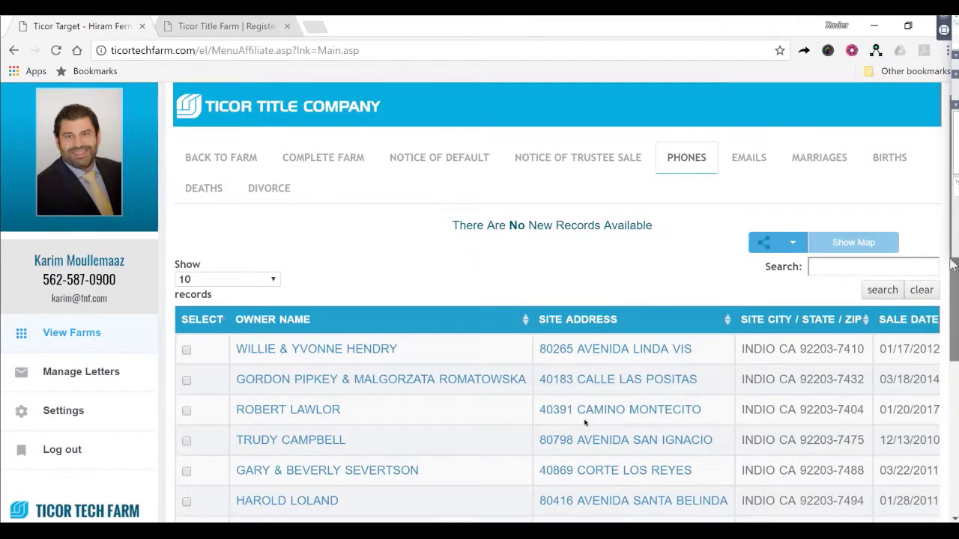
scroll(585, 423, "down", 1)
scroll(585, 423, "down", 3)
scroll(586, 423, "up", 1)
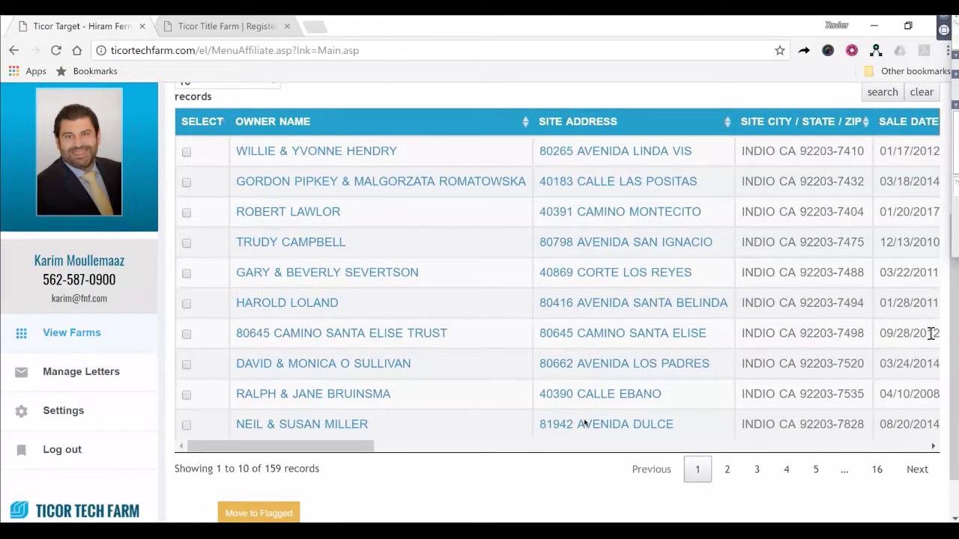
scroll(585, 423, "up", 3)
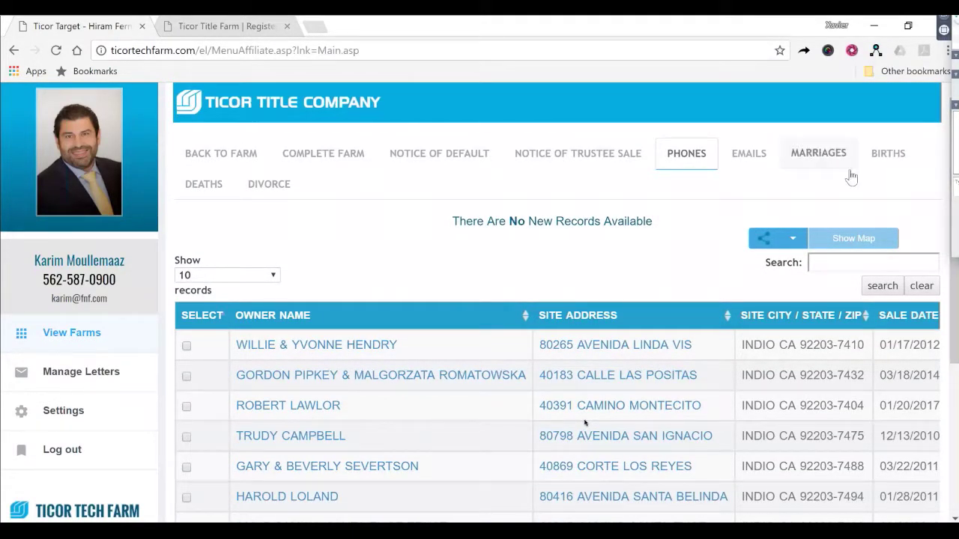
left_click(747, 154)
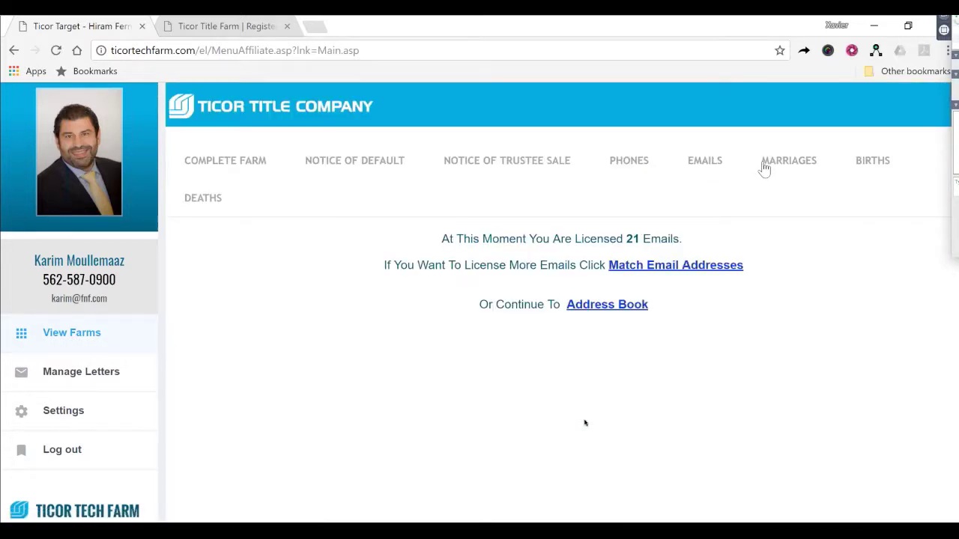
Open the Marriages category and examine its record across to the Marriage Name column and back to the site address
left_click(780, 161)
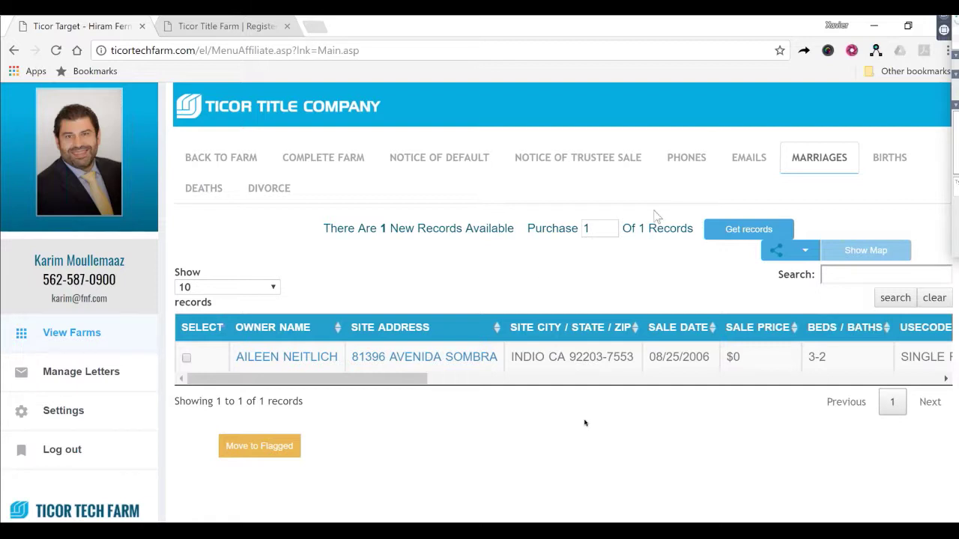
left_click_drag(412, 387, 950, 398)
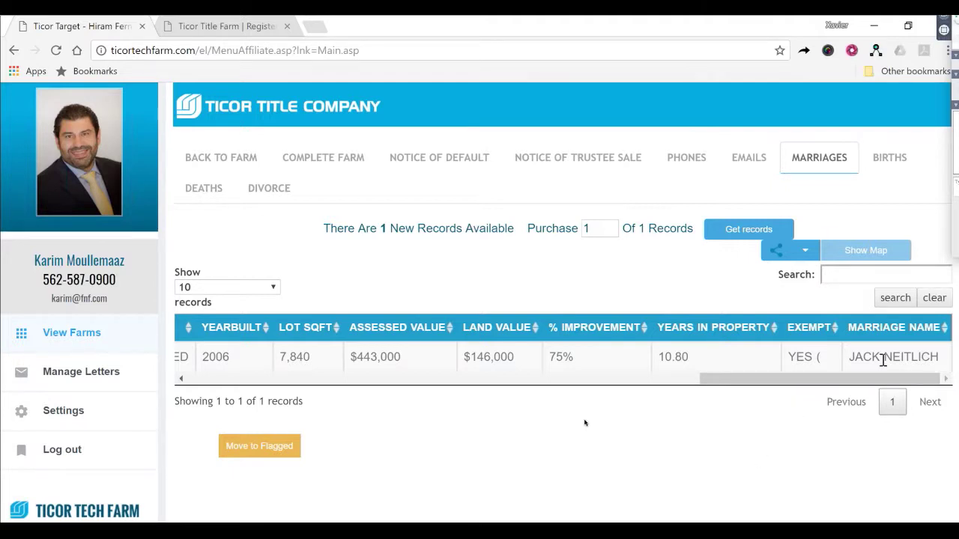
left_click_drag(885, 379, 378, 384)
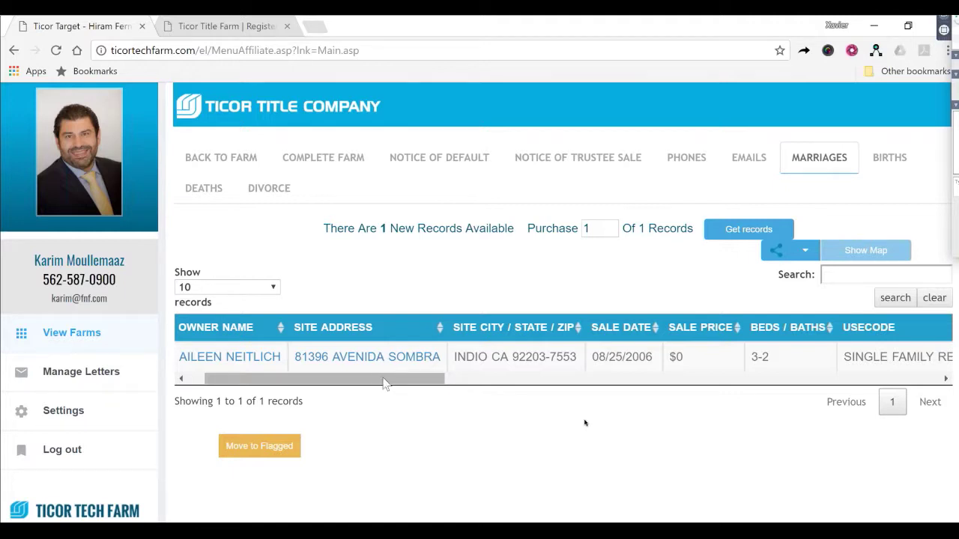
left_click_drag(400, 381, 411, 381)
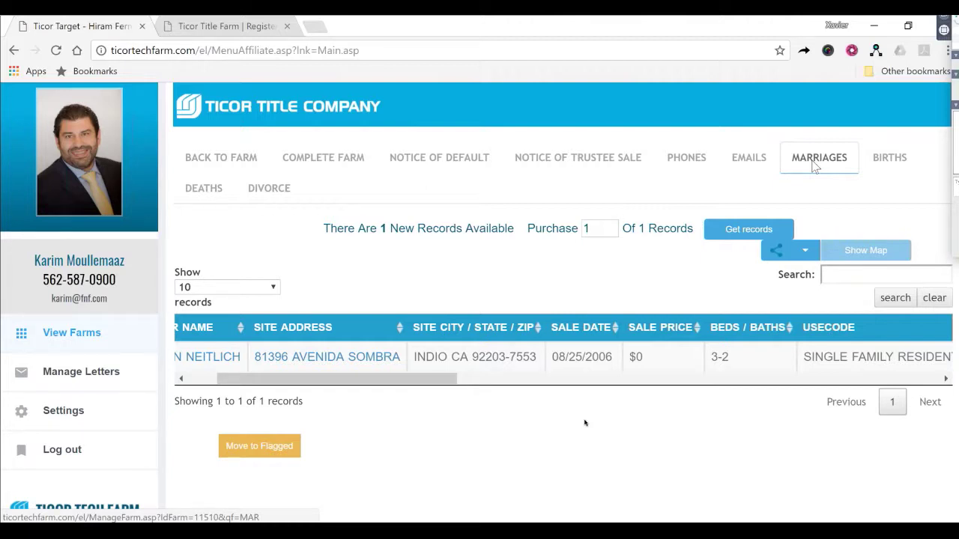
View the Births, Deaths and Divorce categories in turn, and go back to the Complete Farm list
left_click(899, 160)
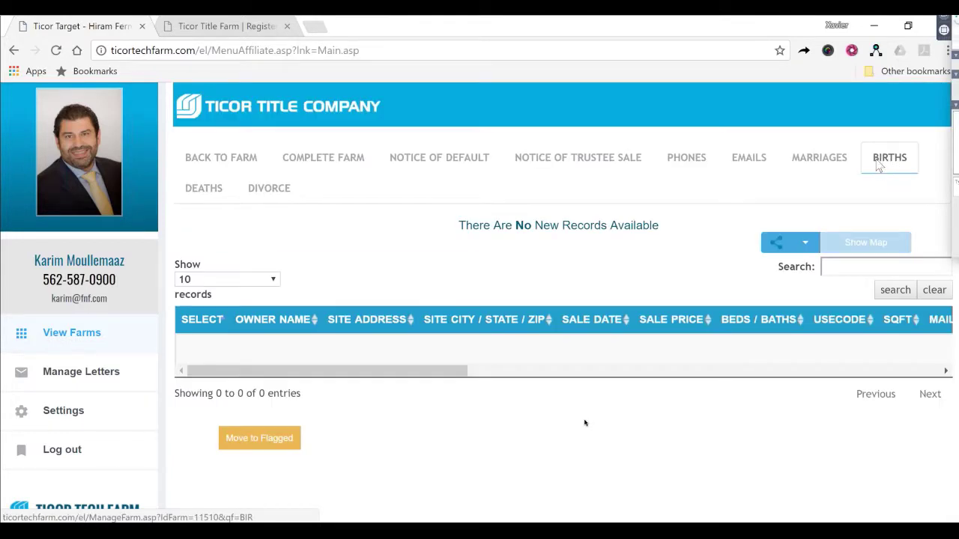
left_click(191, 191)
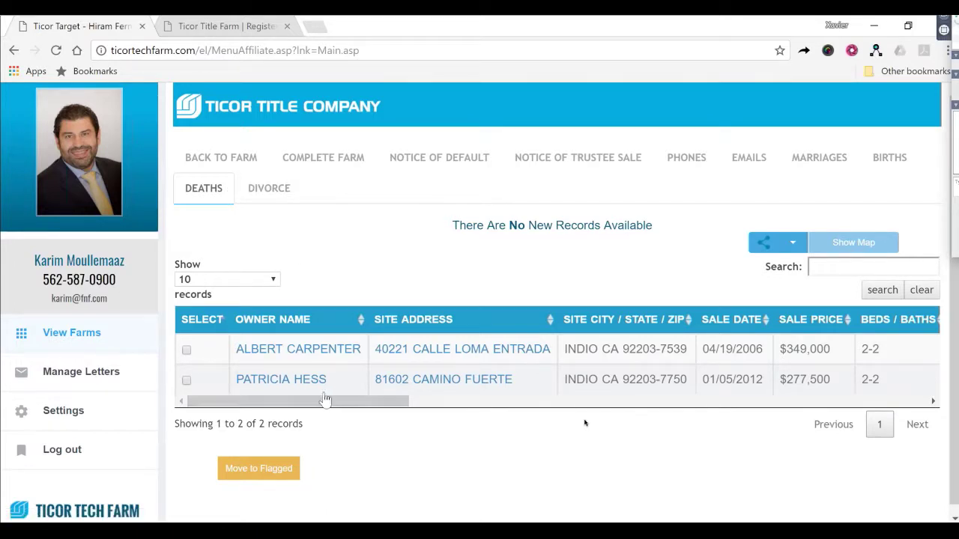
left_click(264, 194)
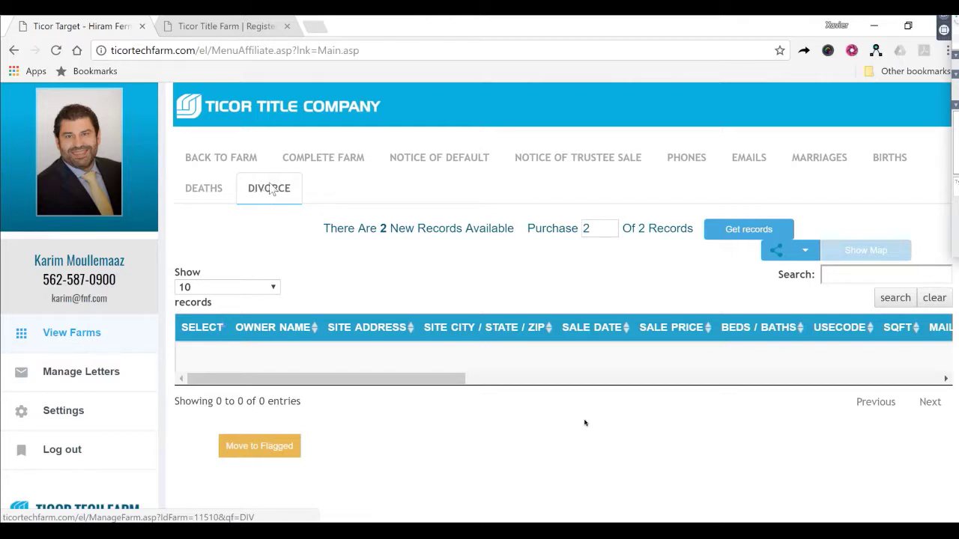
left_click(297, 168)
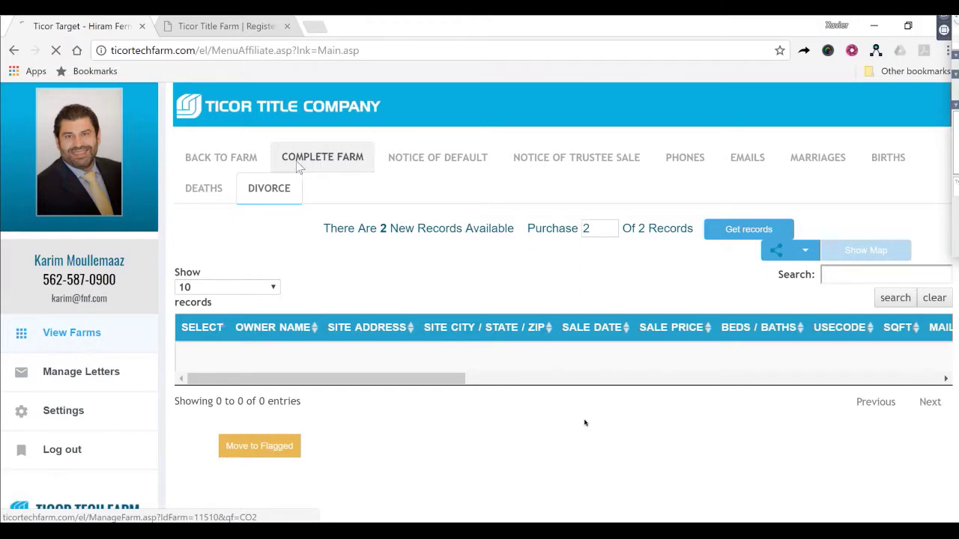